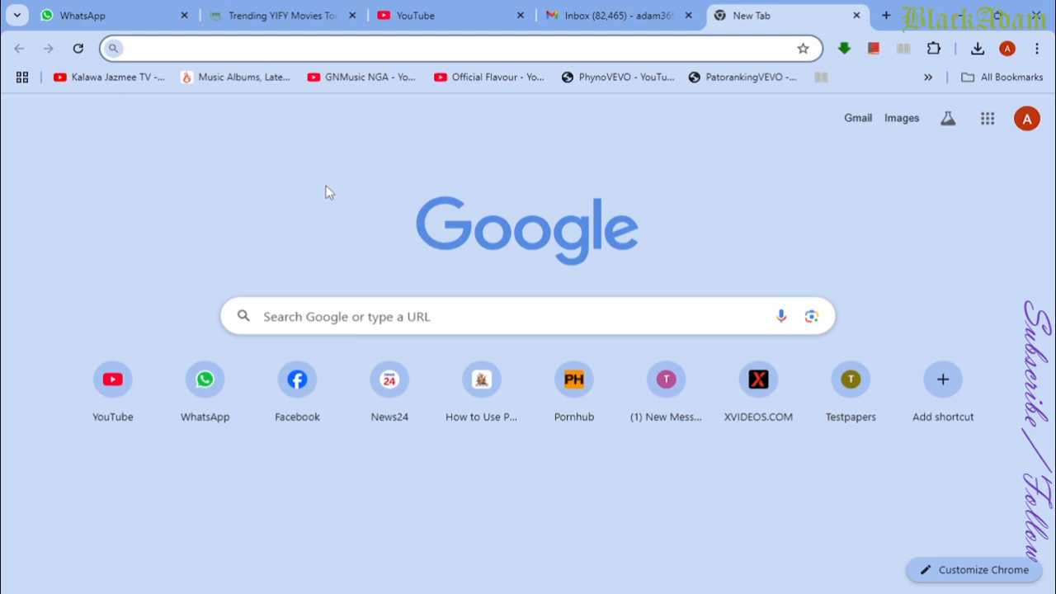
# Step: Switch to Word and create a new blank document
pyautogui.press('super+Tab')
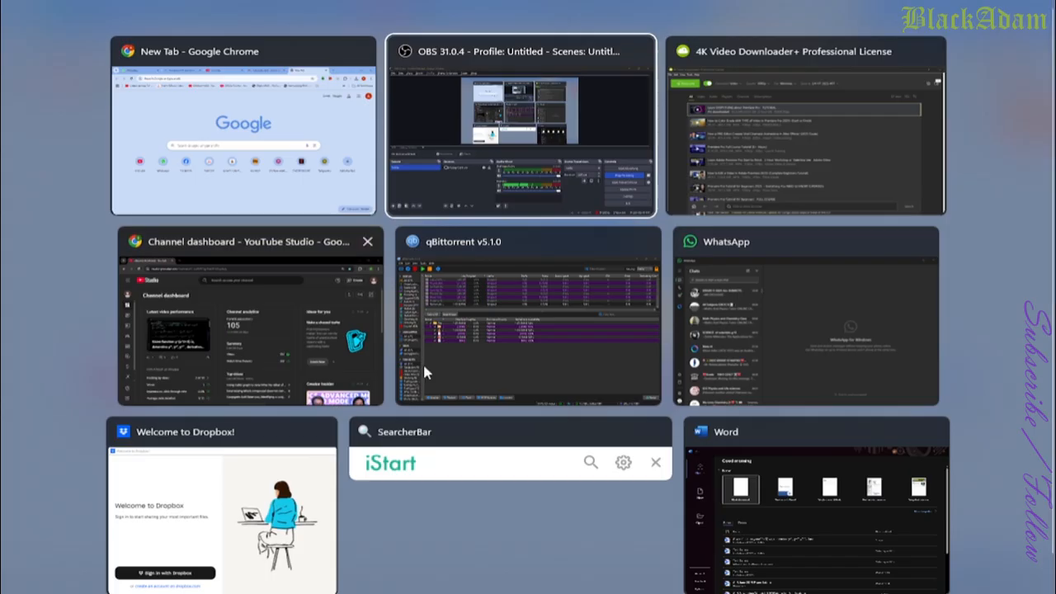
pyautogui.click(827, 429)
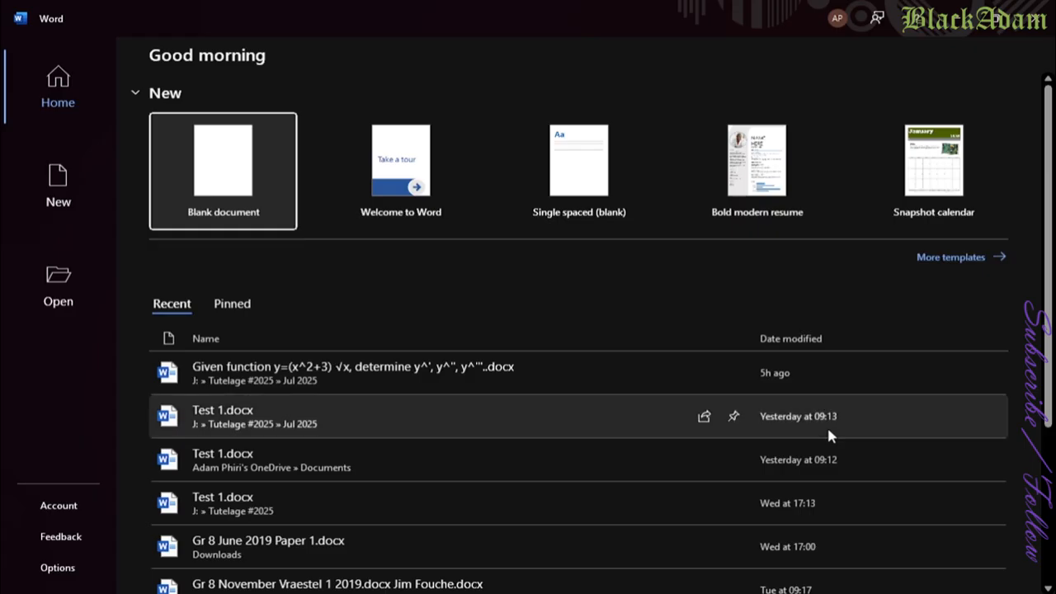
pyautogui.click(234, 175)
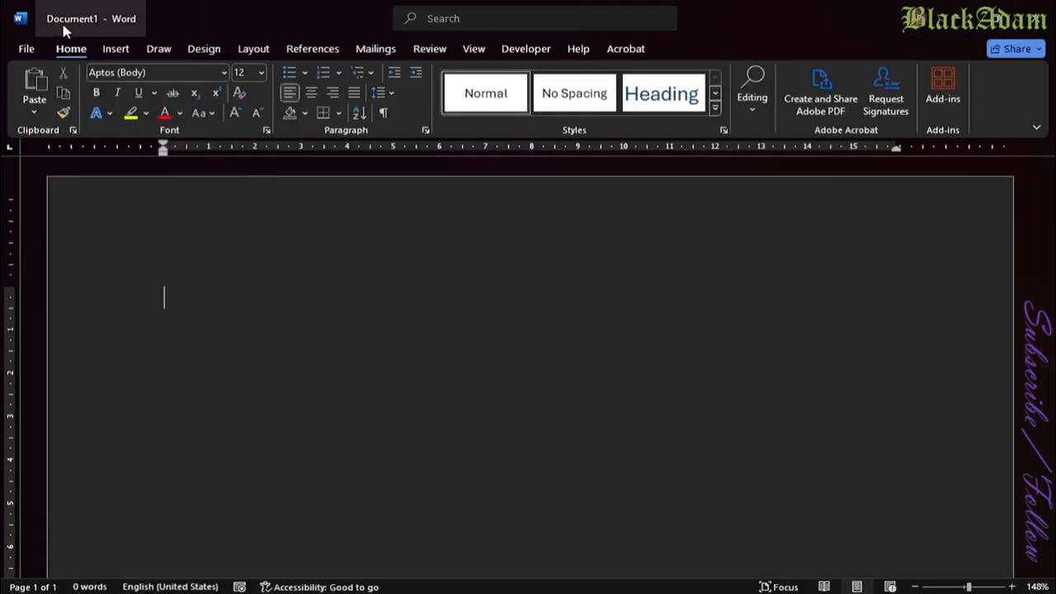
# Step: Apply the last custom margin setting of 0,5 cm on all four sides of the page
pyautogui.click(255, 49)
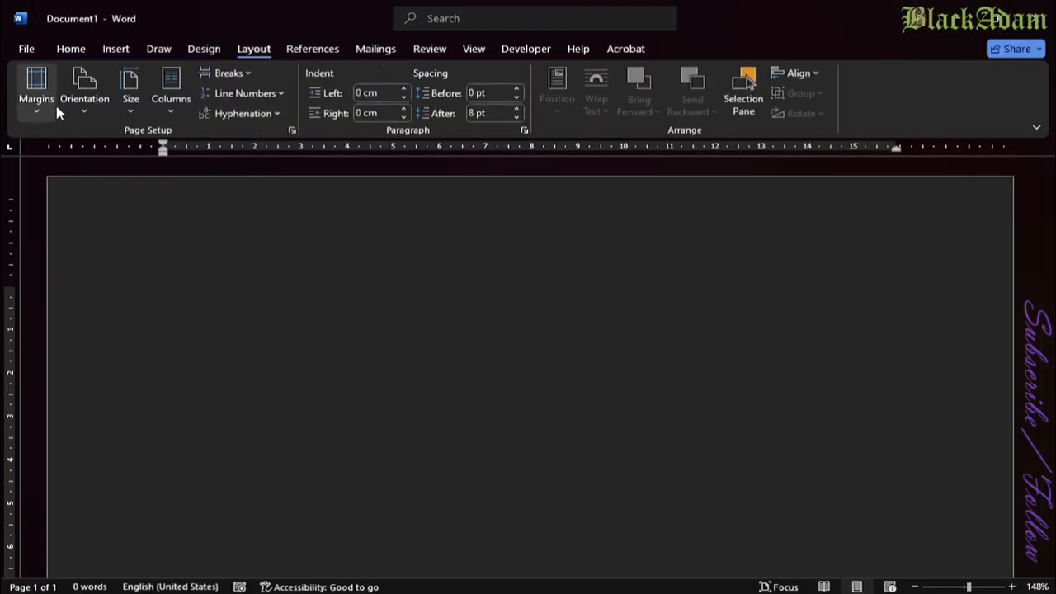
pyautogui.click(41, 94)
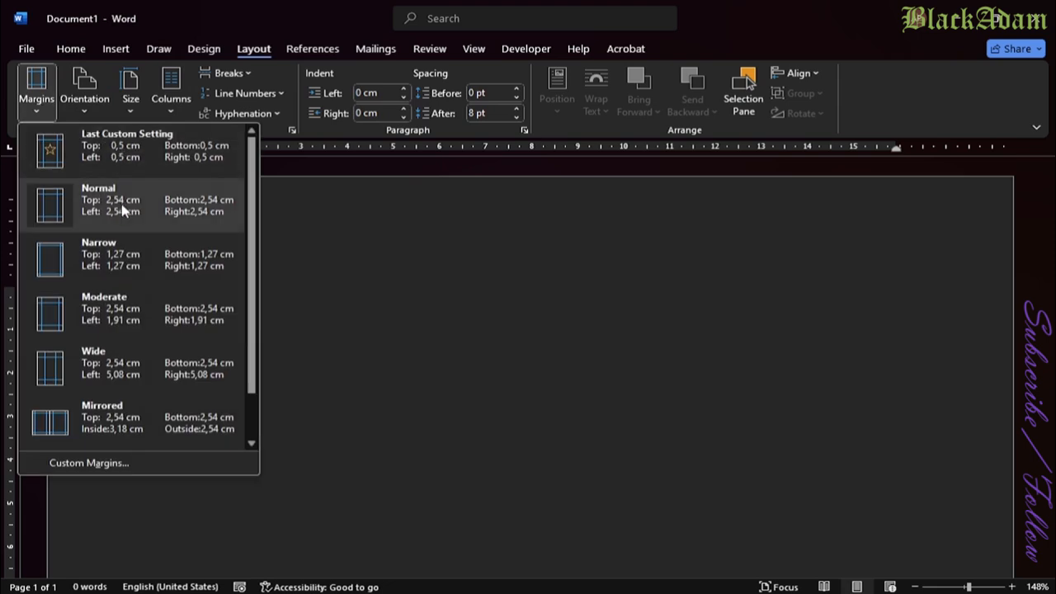
pyautogui.click(143, 151)
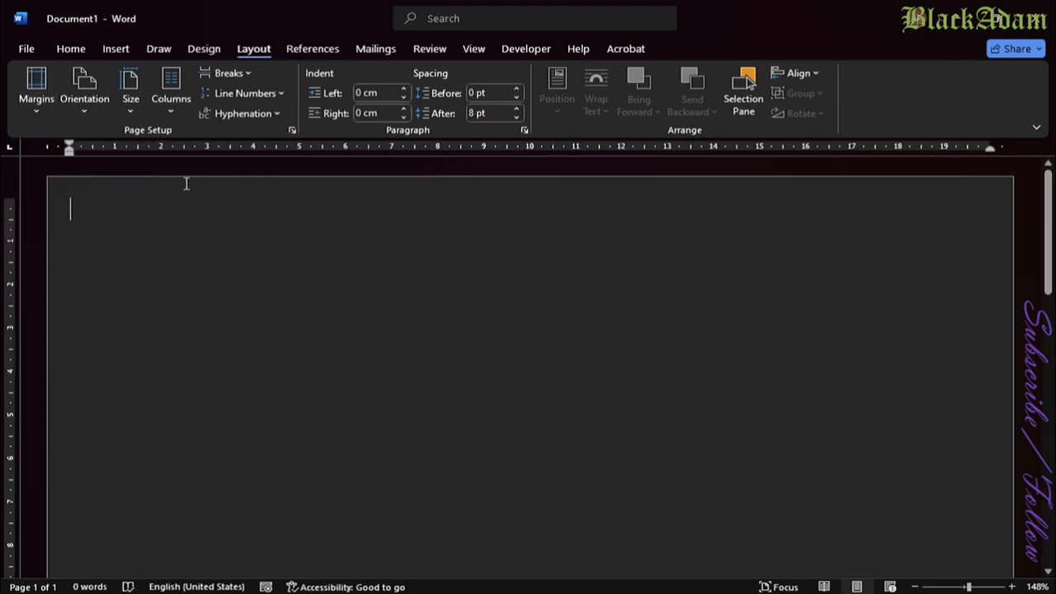
# Step: Save the document in the Jul 2025 folder as "How to Create and manage a Table using microsoft office"
pyautogui.click(27, 48)
pyautogui.click(64, 287)
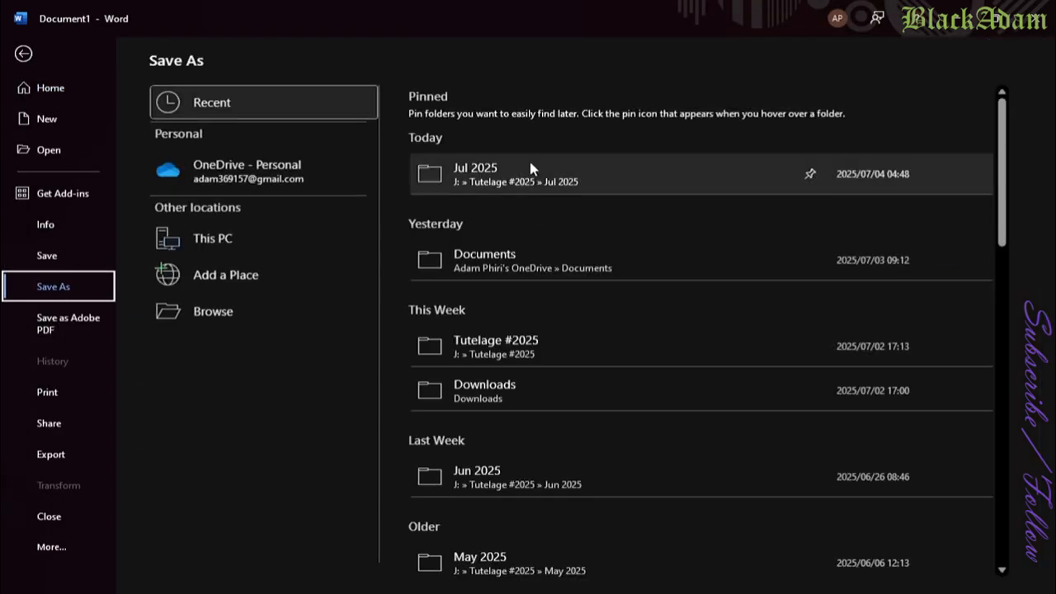
pyautogui.click(540, 173)
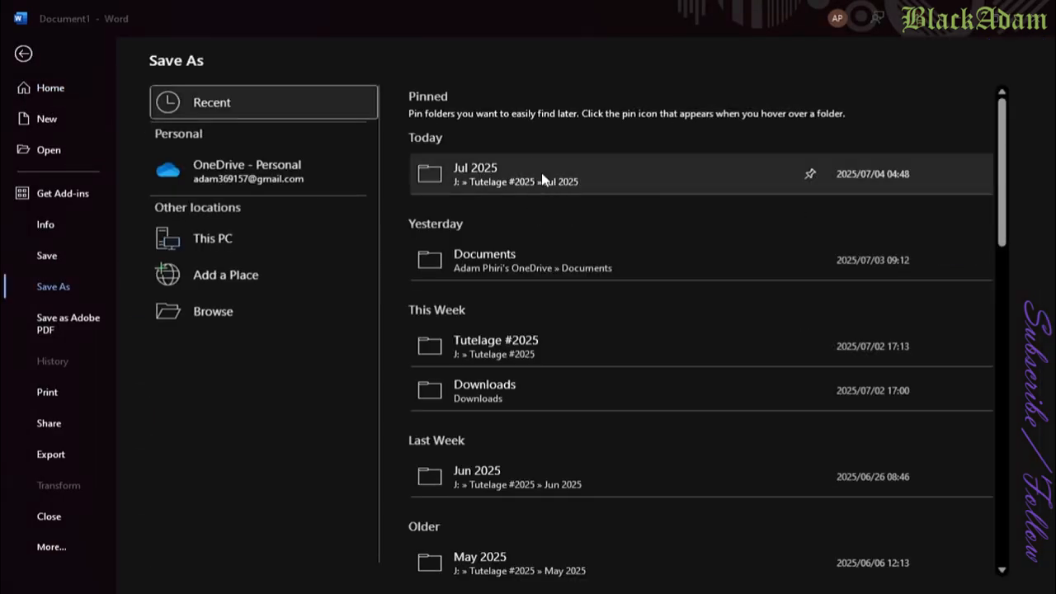
pyautogui.write('How')
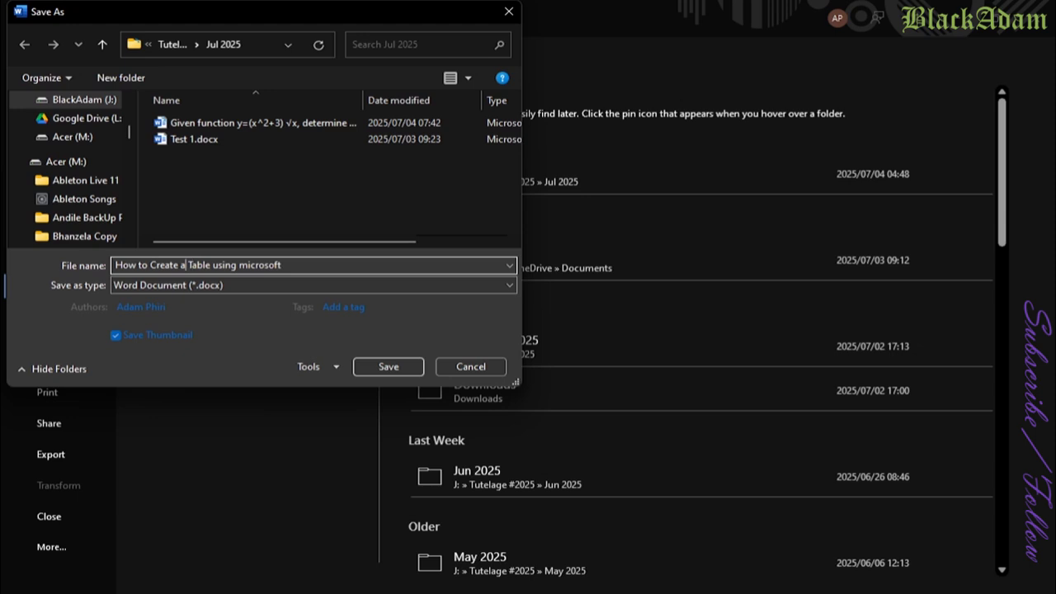
pyautogui.write('nd manage a')
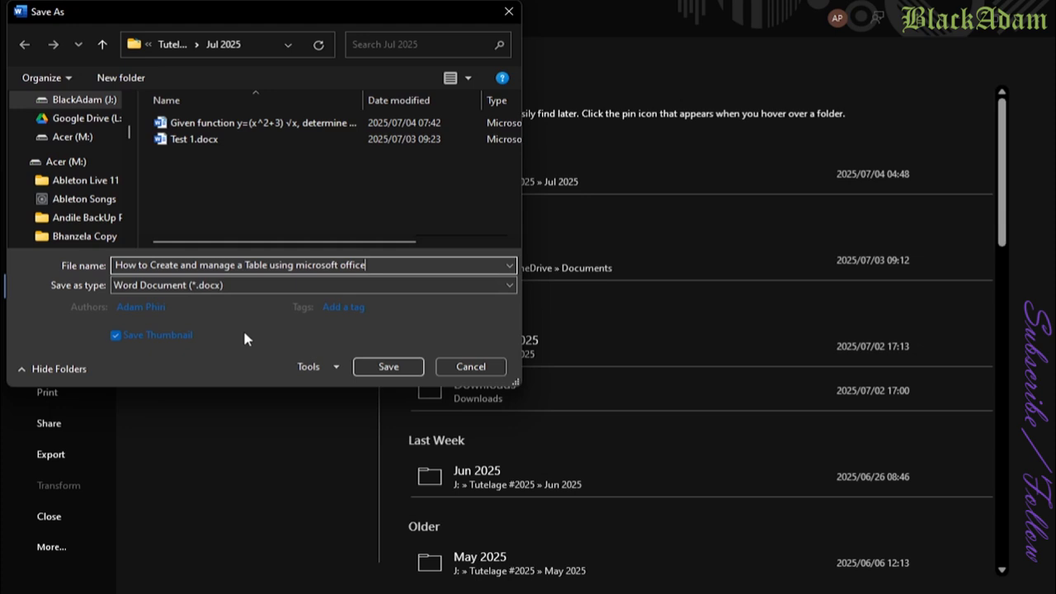
pyautogui.click(388, 366)
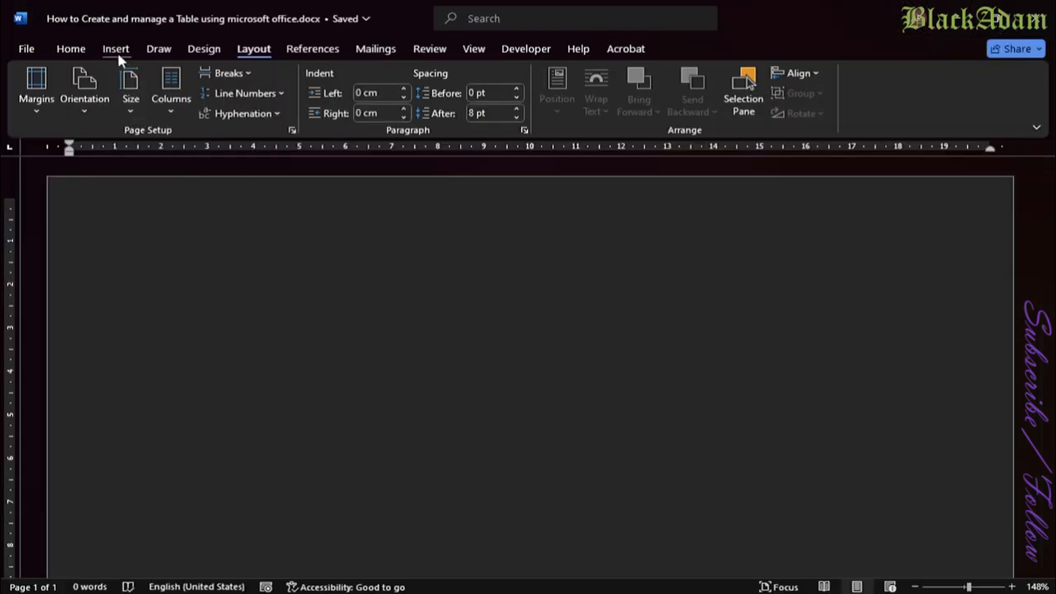
# Step: Insert a table with 5 columns and 2 rows using fixed automatic column width
pyautogui.click(116, 49)
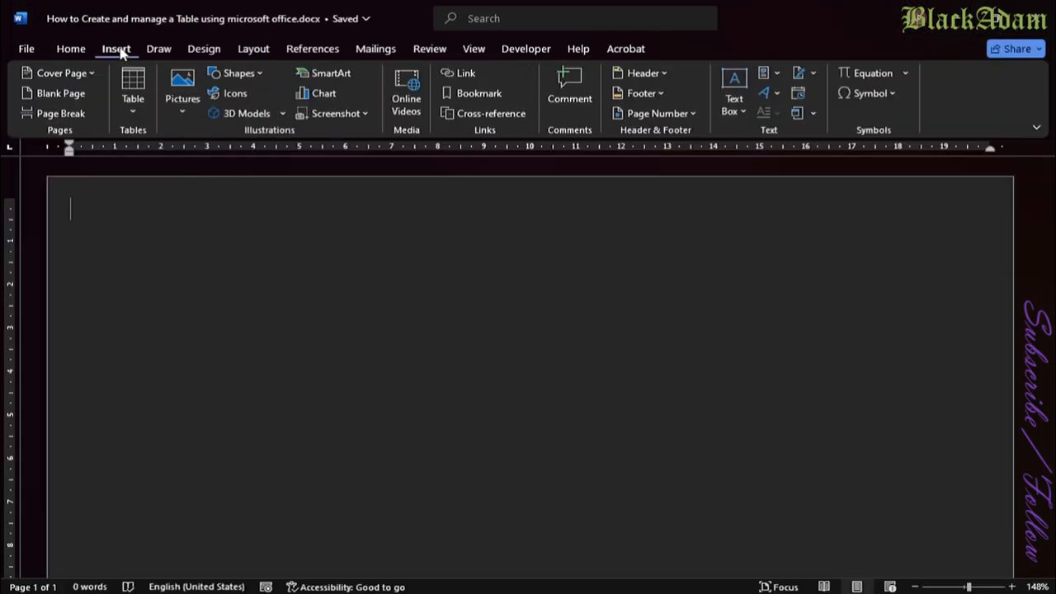
pyautogui.click(135, 111)
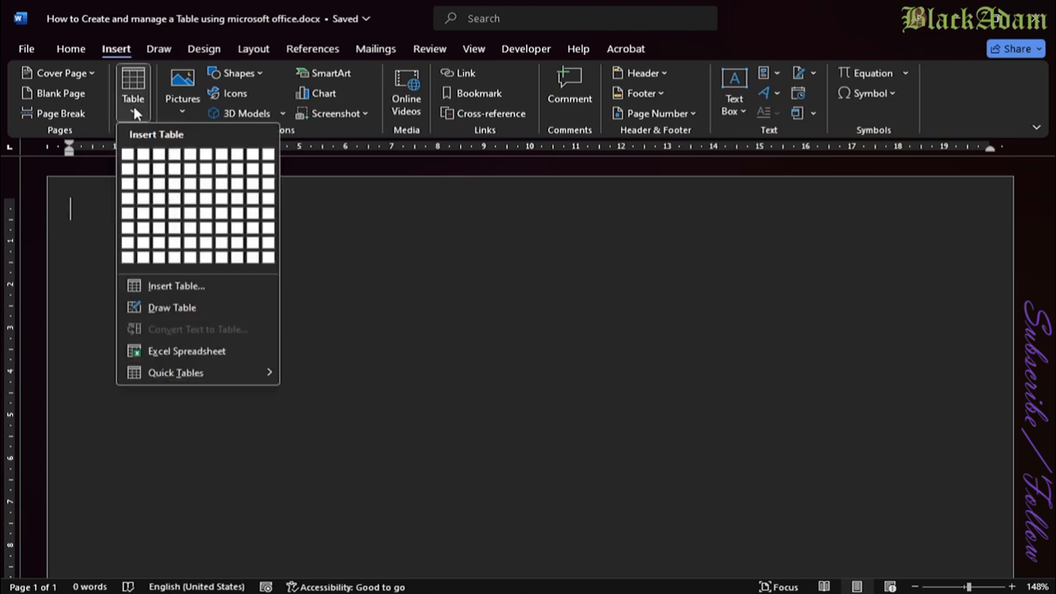
pyautogui.click(195, 288)
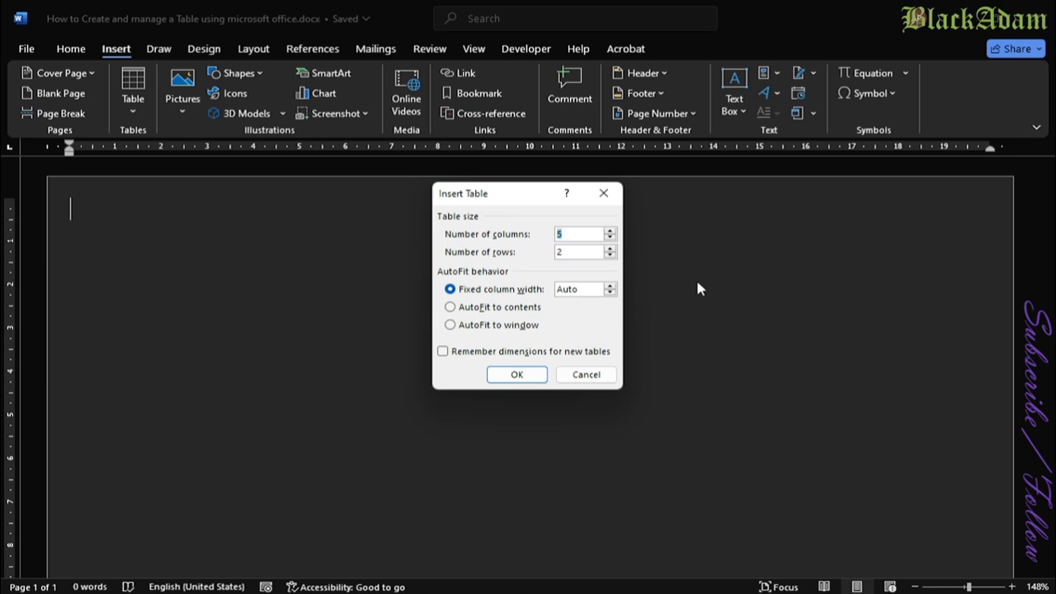
pyautogui.click(517, 374)
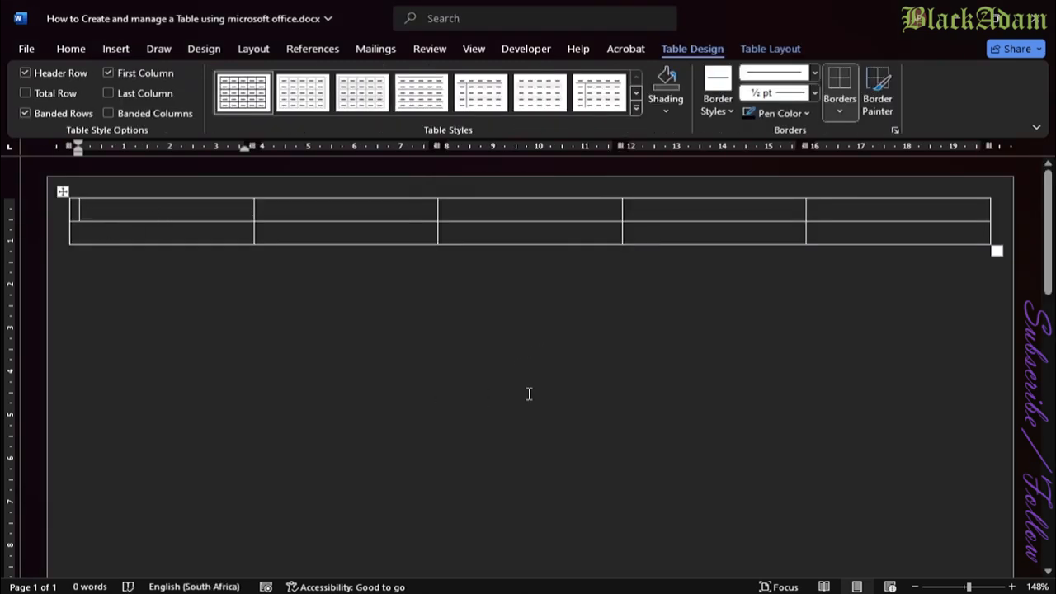
# Step: Enter "No" in the first cell of the table's first row
pyautogui.write('No')
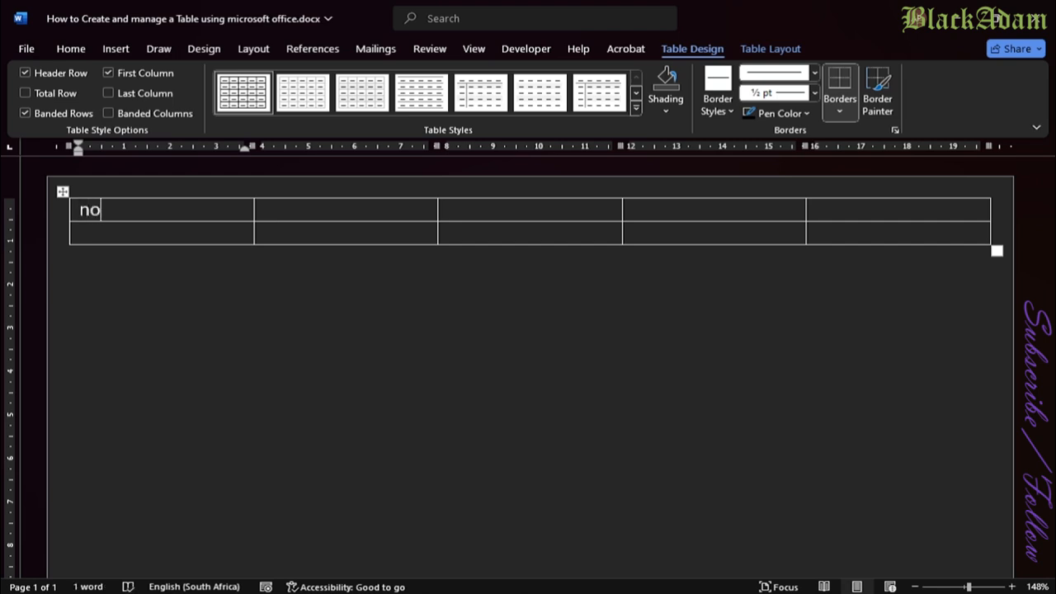
pyautogui.press('BackSpace')
pyautogui.write('o')
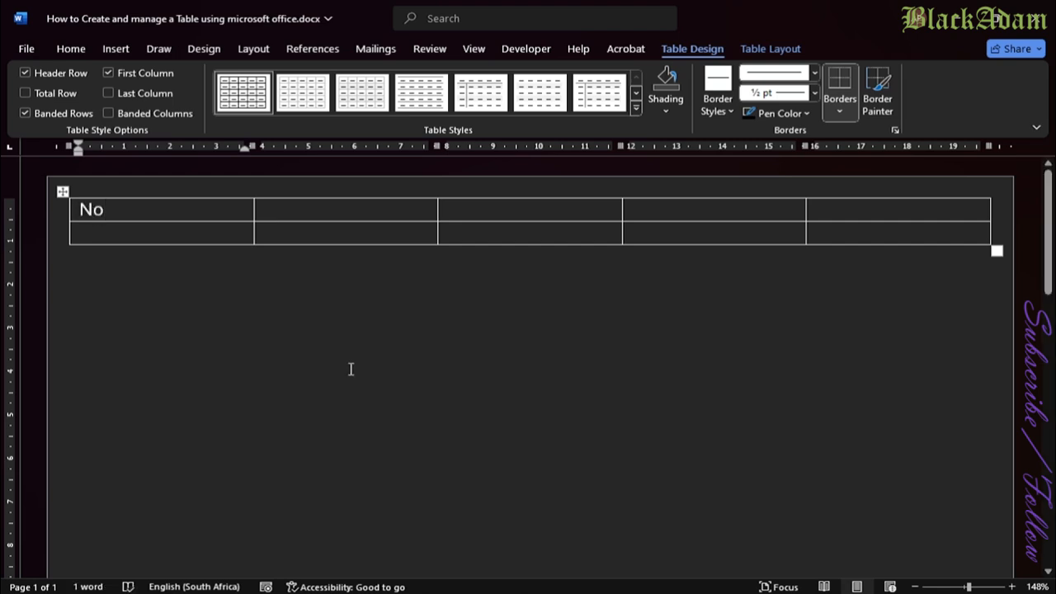
pyautogui.press('Tab')
pyautogui.press('Down')
pyautogui.press('Left')
pyautogui.press('Left')
# Step: Move the text "No" from the first cell of the first row to the cell directly below it
pyautogui.moveTo(110, 210); pyautogui.dragTo(80, 210)
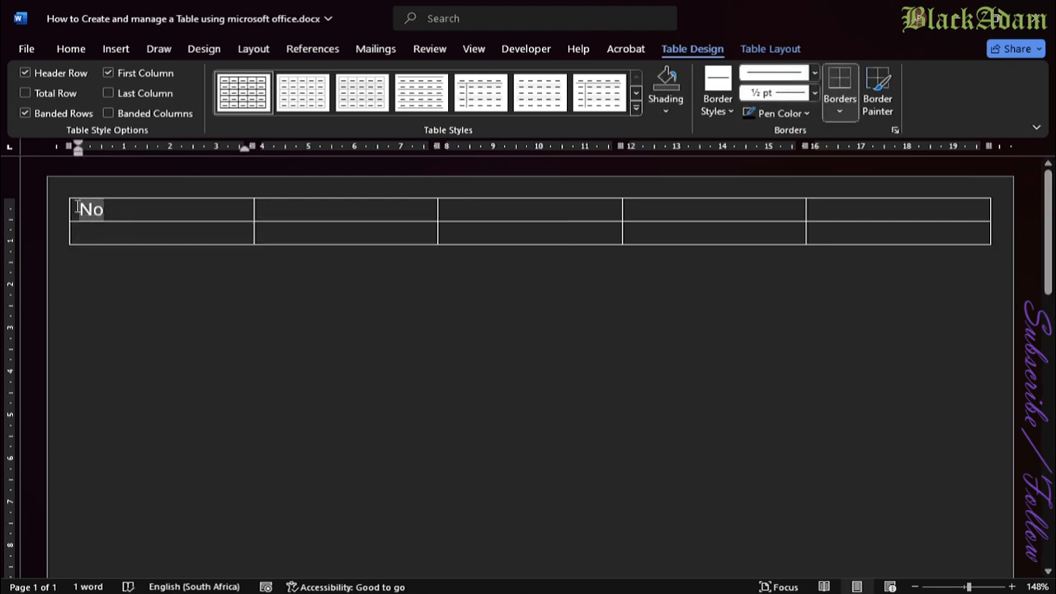
pyautogui.rightClick(96, 207)
pyautogui.click(134, 239)
pyautogui.click(118, 231)
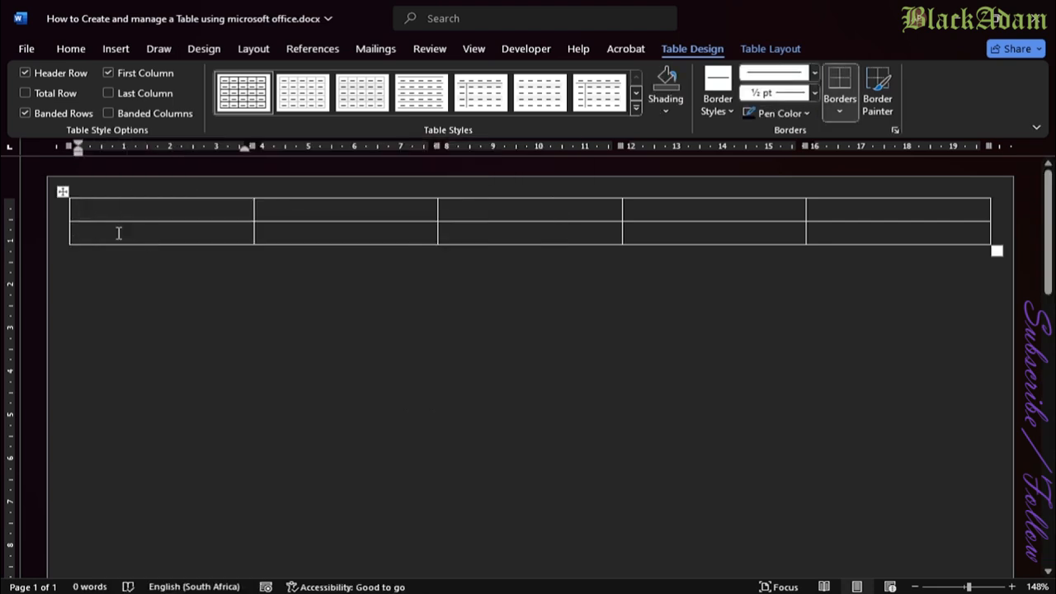
pyautogui.hotkey('ctrl', 'z')
pyautogui.rightClick(95, 207)
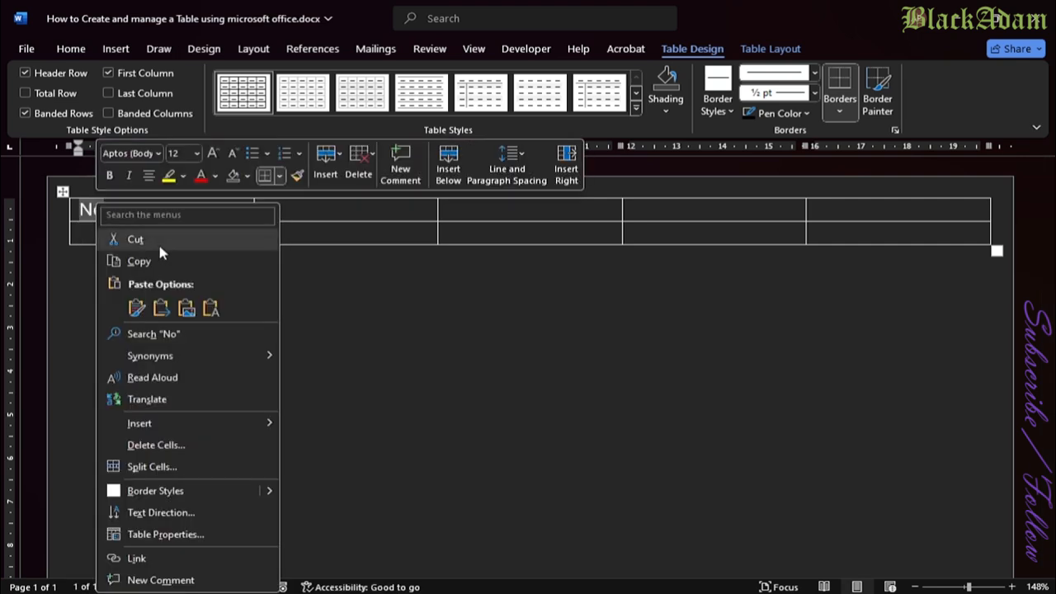
pyautogui.click(136, 239)
pyautogui.click(154, 235)
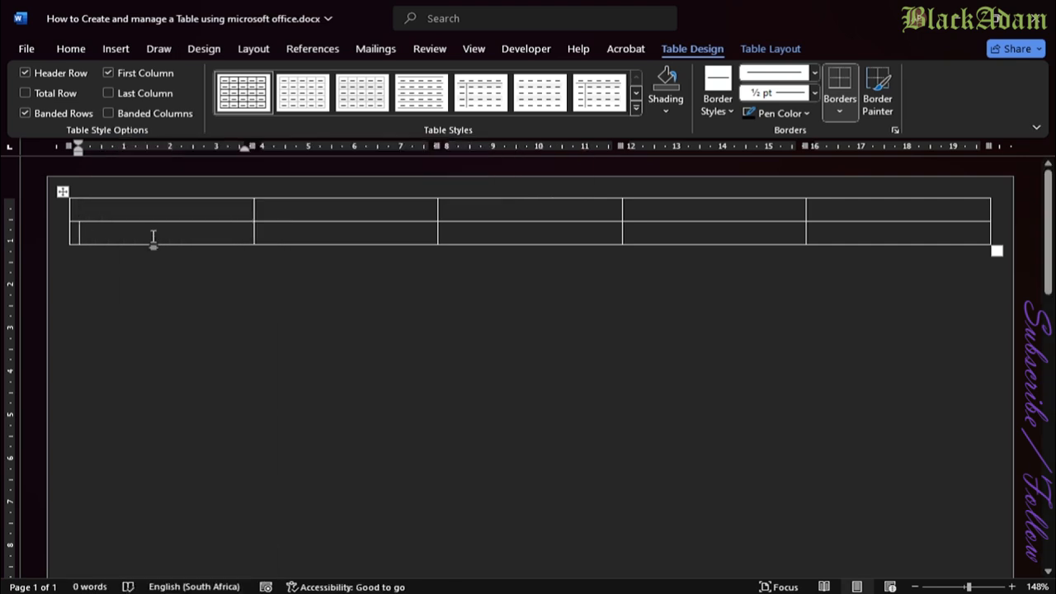
pyautogui.hotkey('ctrl', 'v')
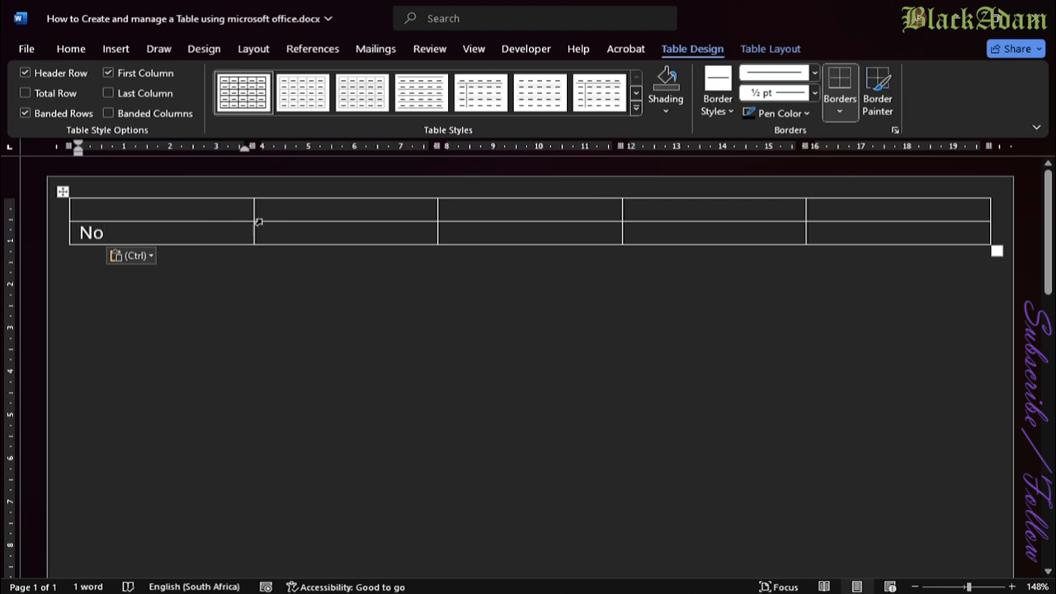
# Step: Enter "Tembisa Secondary School" in the second cell of the table's first row
pyautogui.click(383, 209)
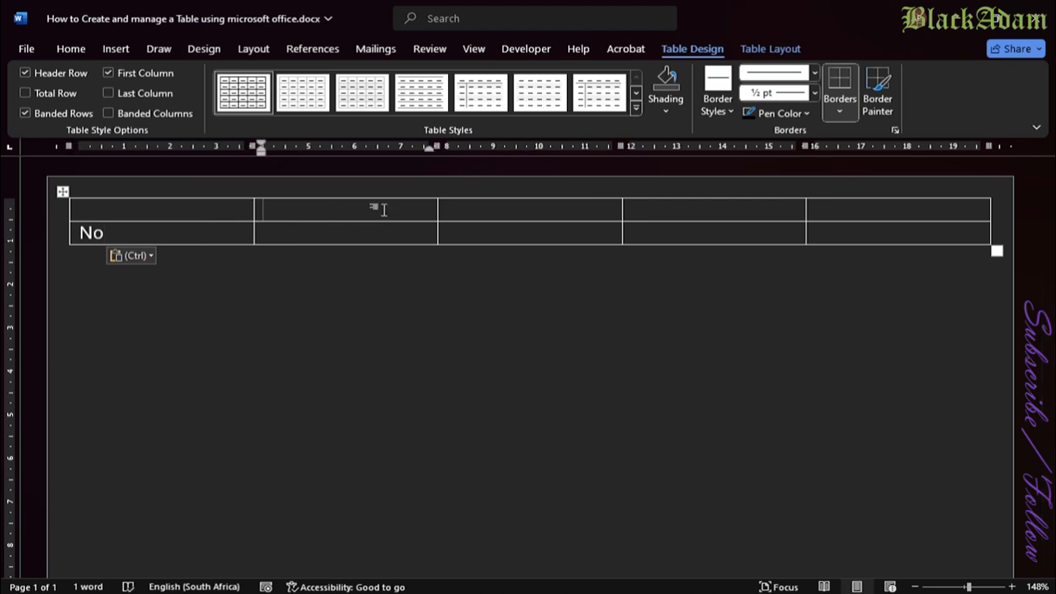
pyautogui.write('Tembis')
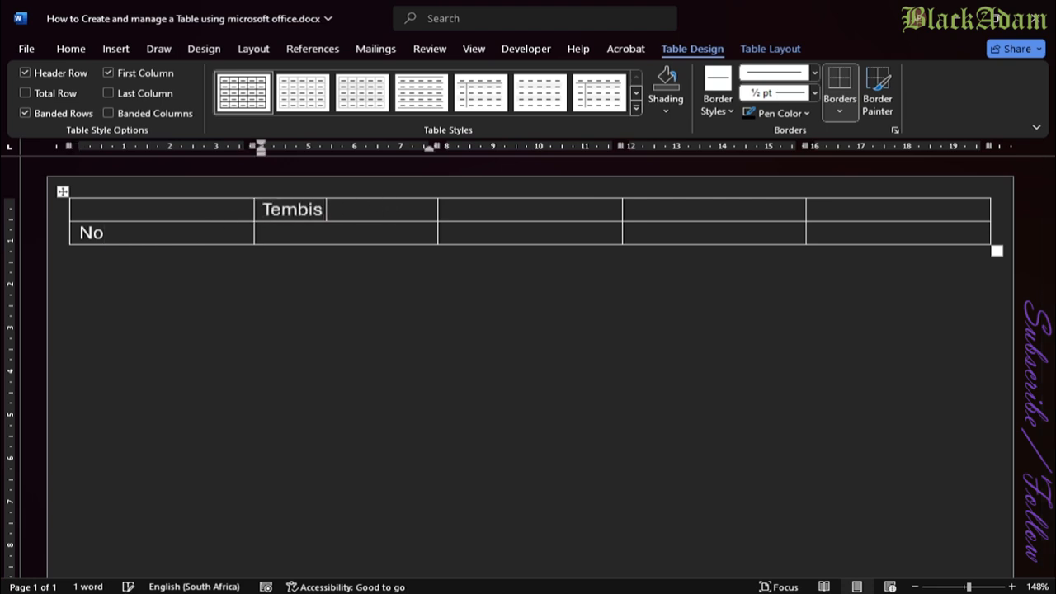
pyautogui.write('a Secondary')
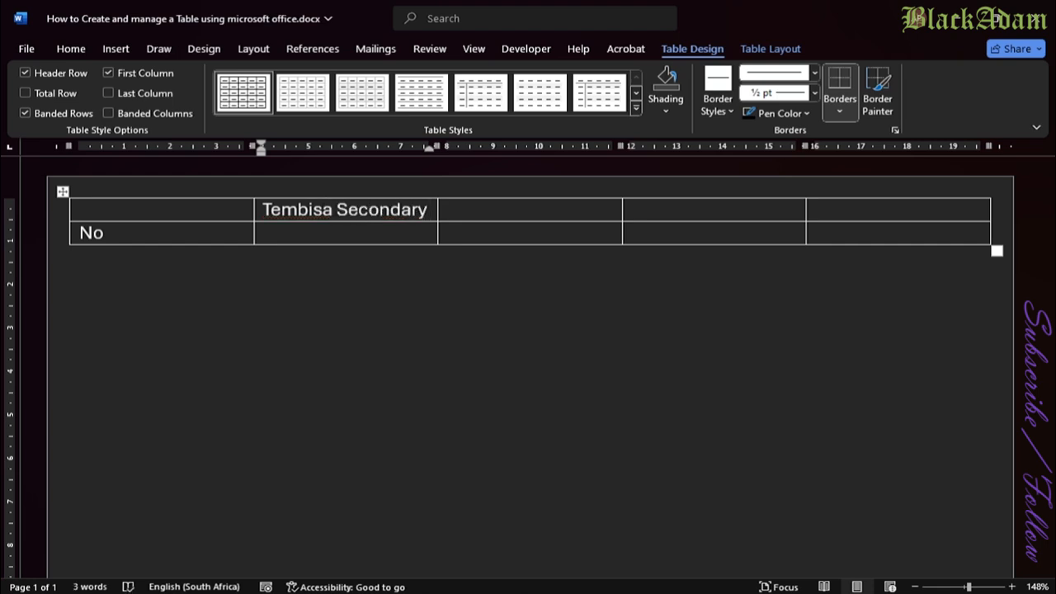
pyautogui.write(' School')
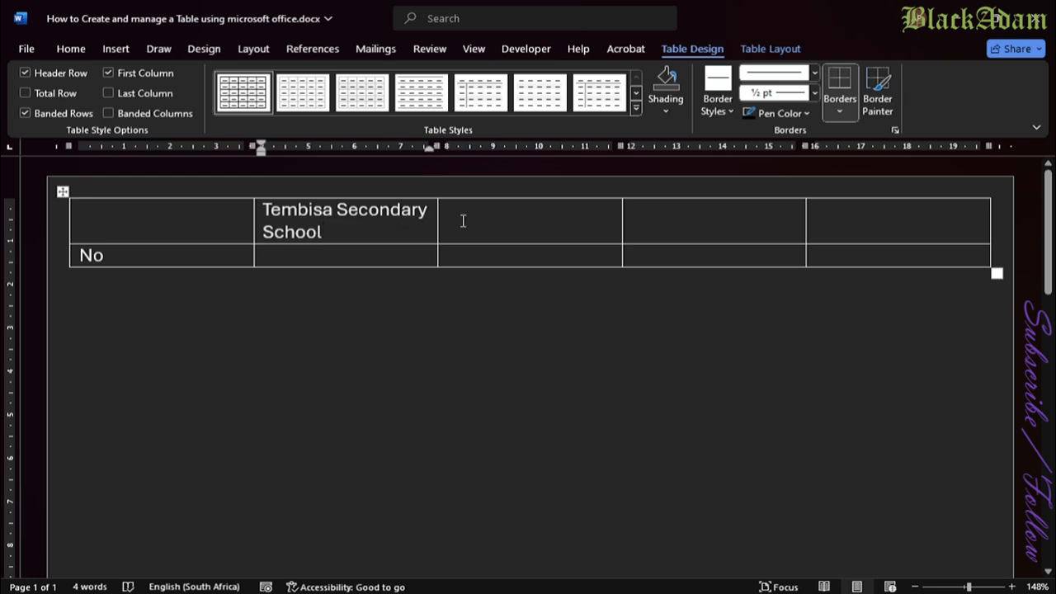
# Step: Merge the school name cell with the three empty cells beside it in the first row
pyautogui.click(468, 218)
pyautogui.click(376, 230)
pyautogui.moveTo(484, 221); pyautogui.dragTo(858, 222)
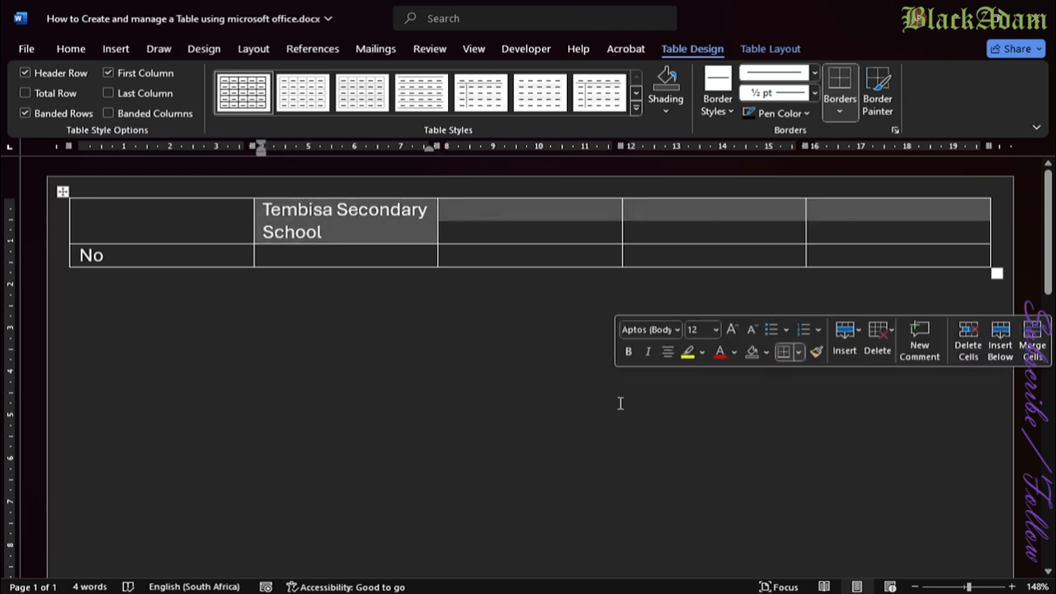
pyautogui.rightClick(496, 214)
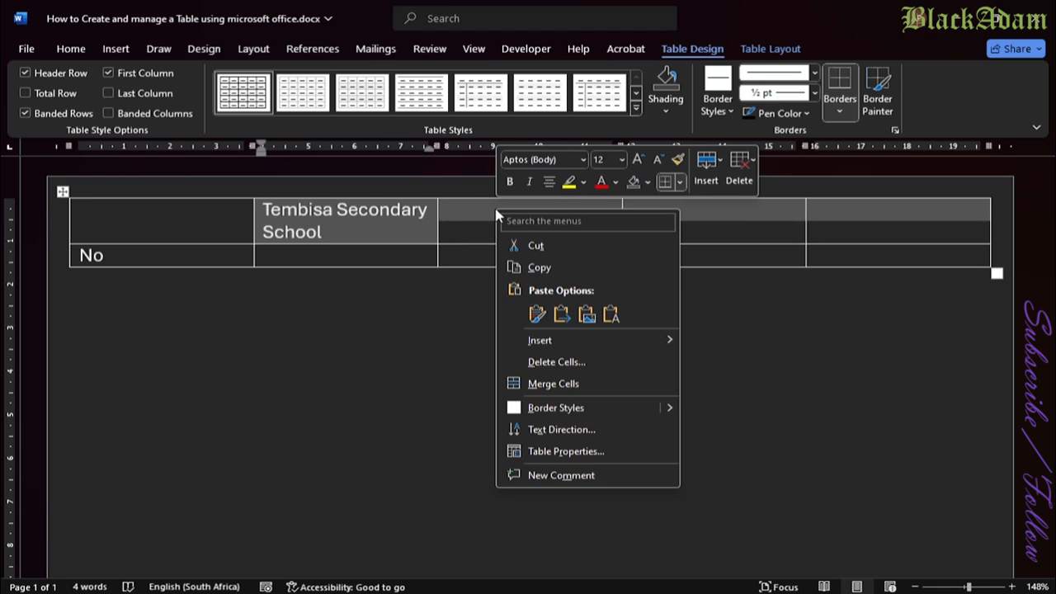
pyautogui.click(568, 385)
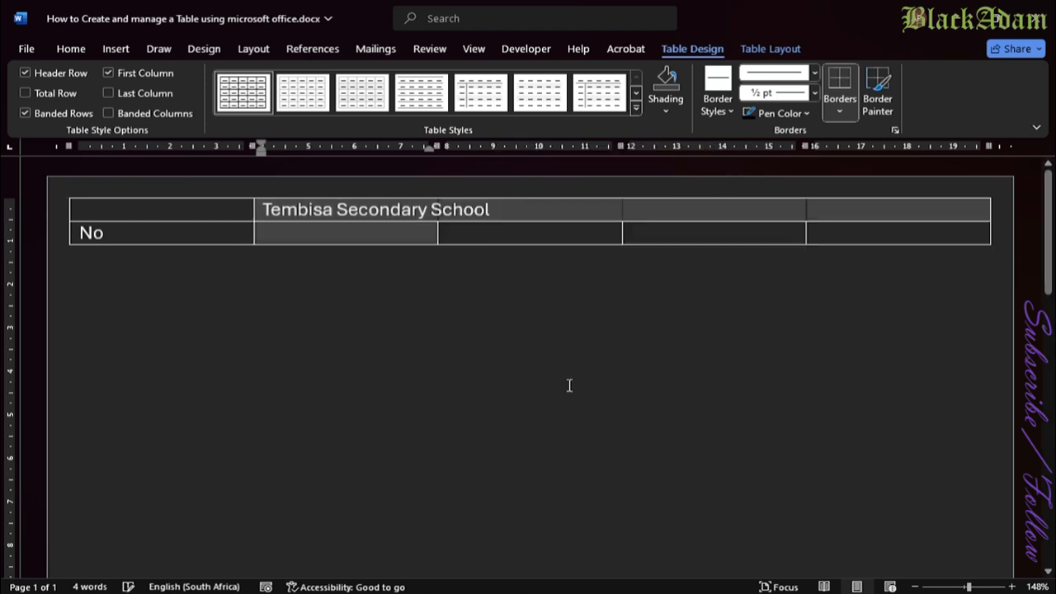
pyautogui.click(122, 49)
pyautogui.click(132, 89)
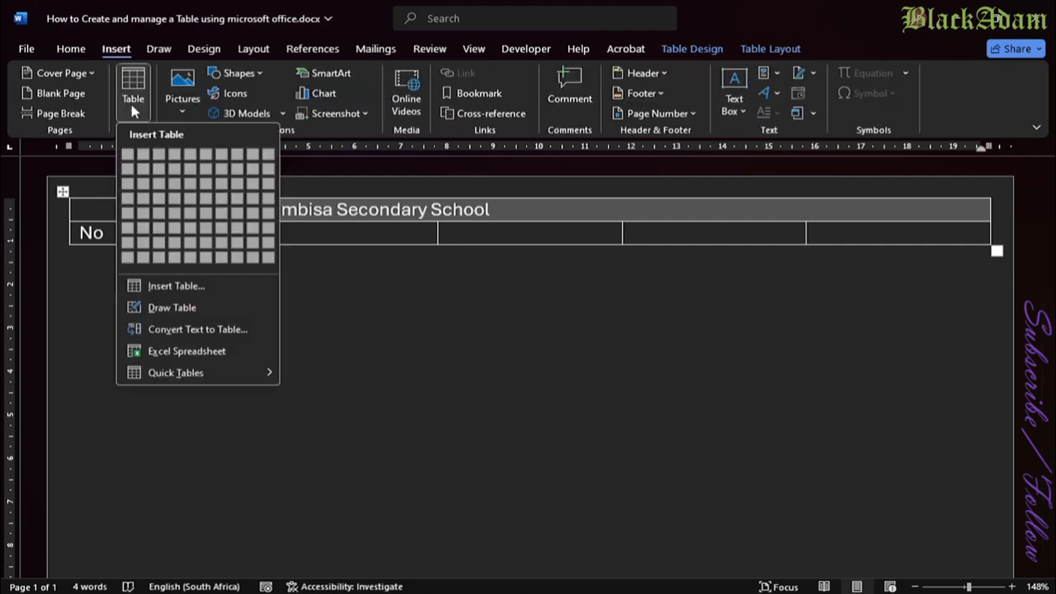
pyautogui.click(192, 288)
# Step: Replace the text "No" in the first cell of the second row with "Subject"
pyautogui.click(357, 250)
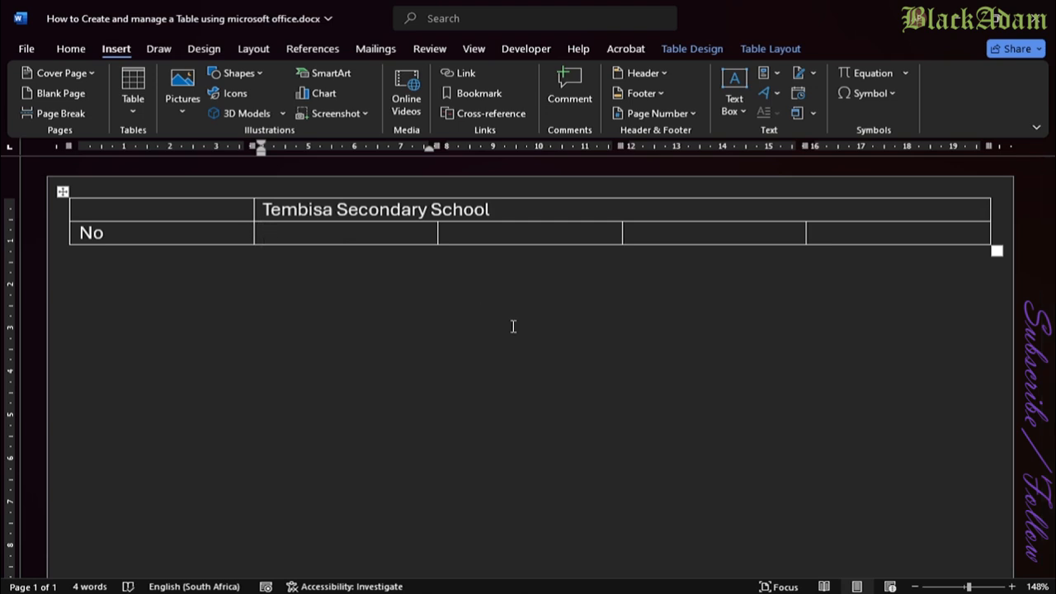
pyautogui.press('Left')
pyautogui.press('BackSpace')
pyautogui.press('BackSpace')
pyautogui.write('Su')
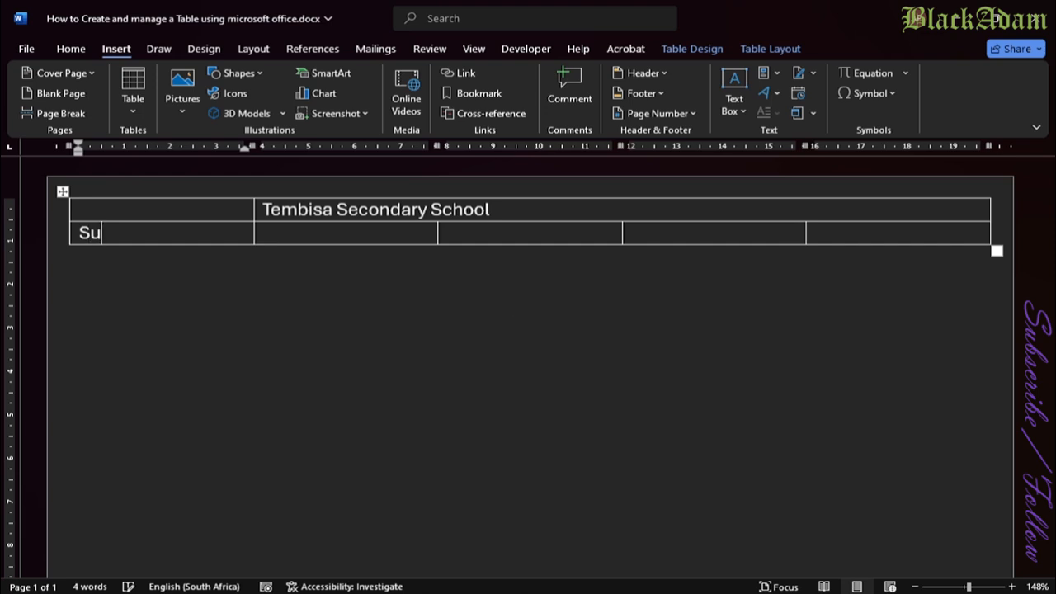
pyautogui.write('bject')
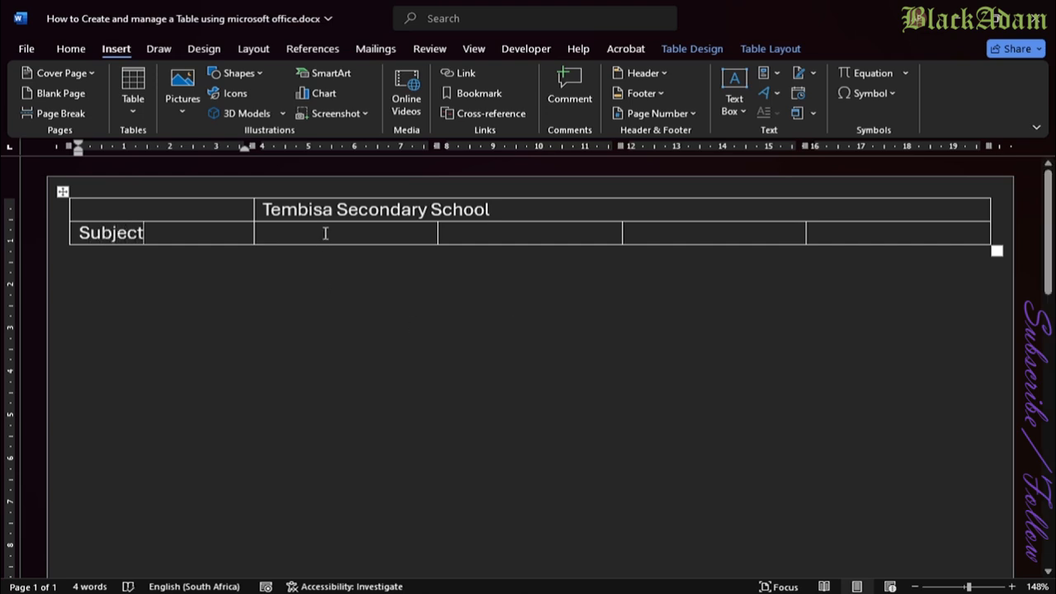
# Step: Enter the headings "English", "Math", "Physics" and "Life Sciences" in the four cells beside "Subject"
pyautogui.click(326, 234)
pyautogui.write('English')
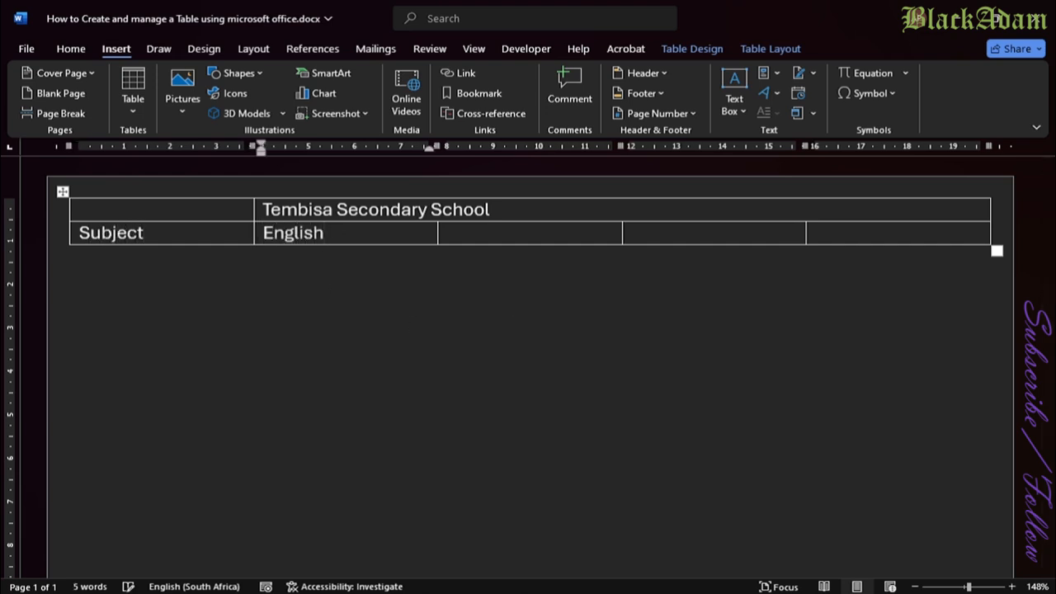
pyautogui.press('Tab')
pyautogui.write('Math')
pyautogui.press('Tab')
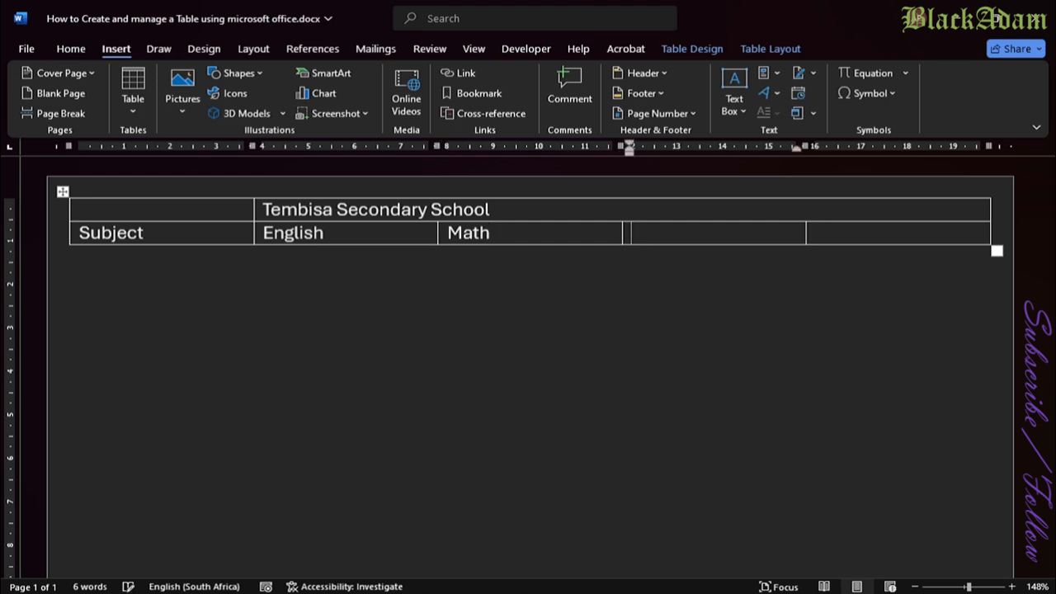
pyautogui.write('Physics')
pyautogui.press('Tab')
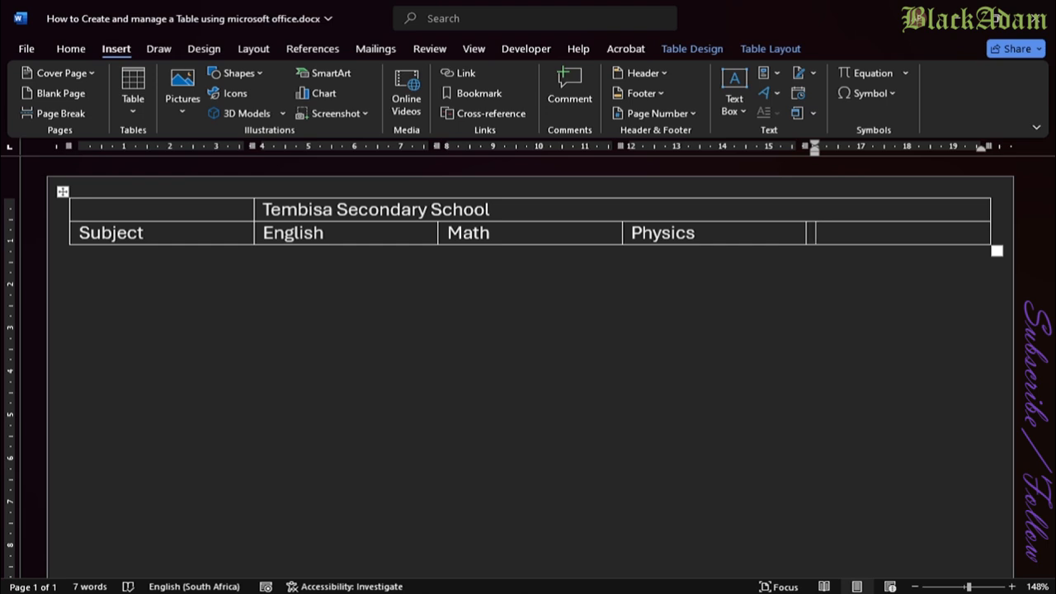
pyautogui.write('Life Sciences')
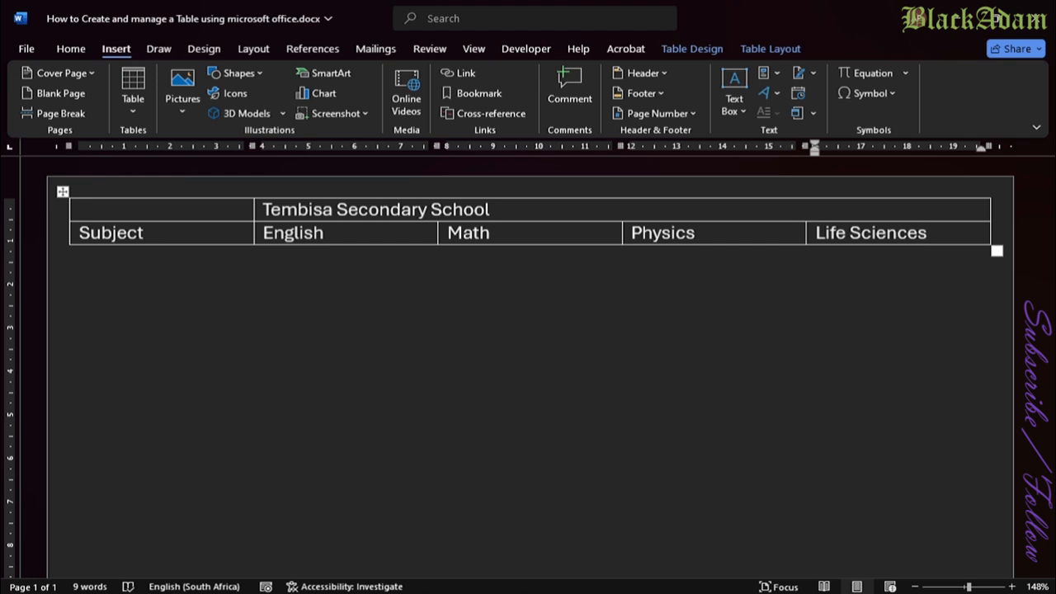
# Step: Insert four empty rows between the school title row and the subject headings row
pyautogui.click(71, 222)
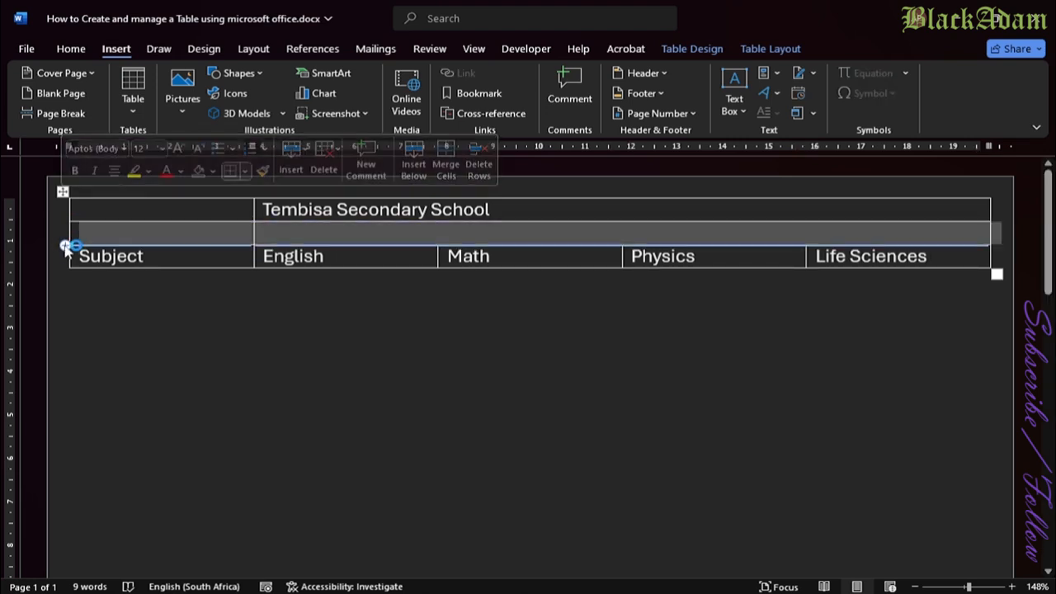
pyautogui.click(71, 245)
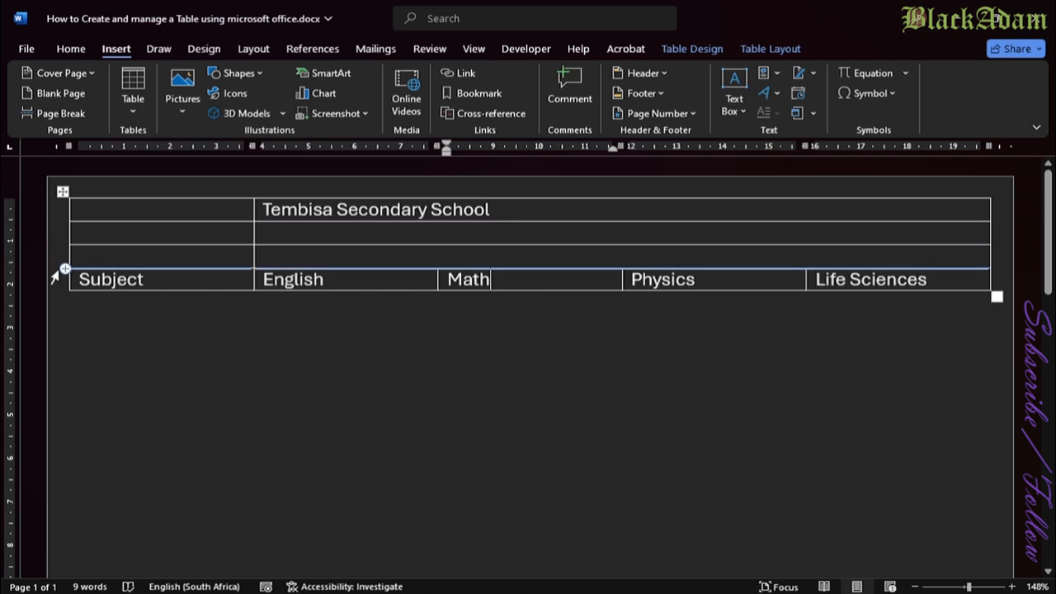
pyautogui.click(63, 269)
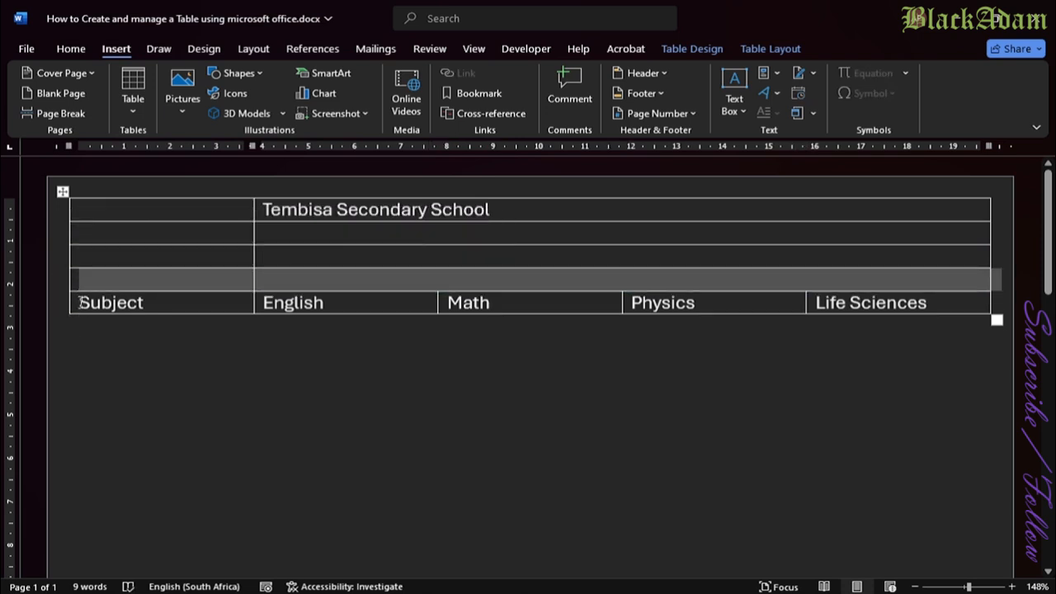
pyautogui.moveTo(66, 293)
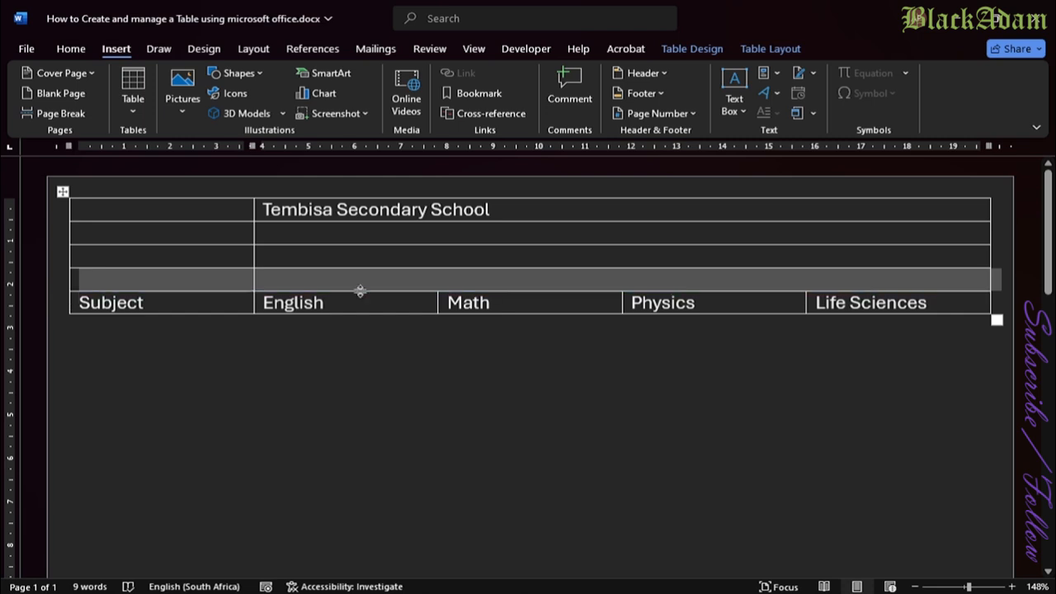
pyautogui.click(64, 295)
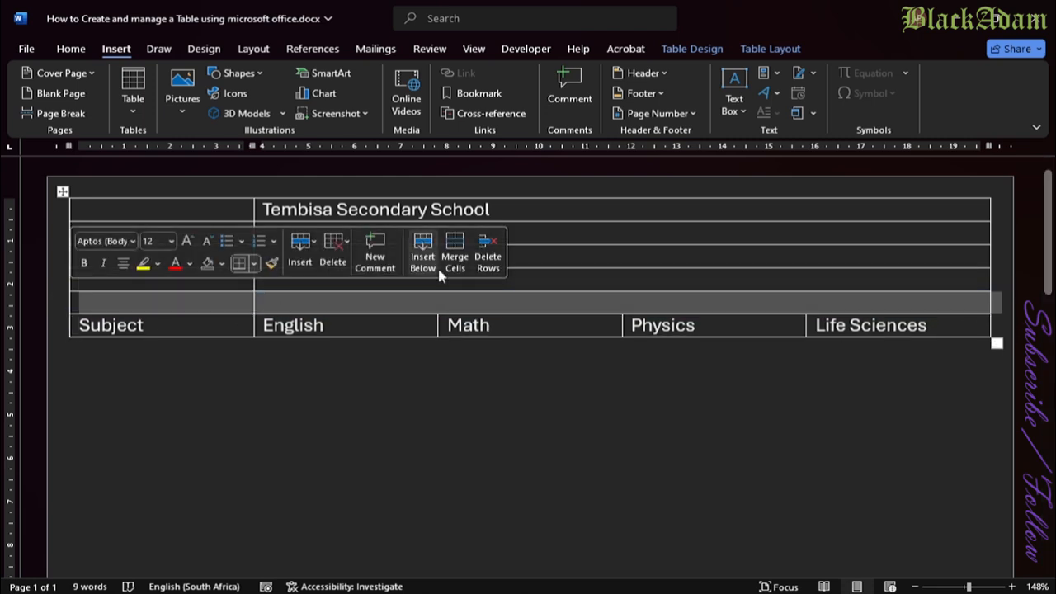
# Step: Try to select the subject headings row, and undo the last inserted empty row
pyautogui.click(83, 302)
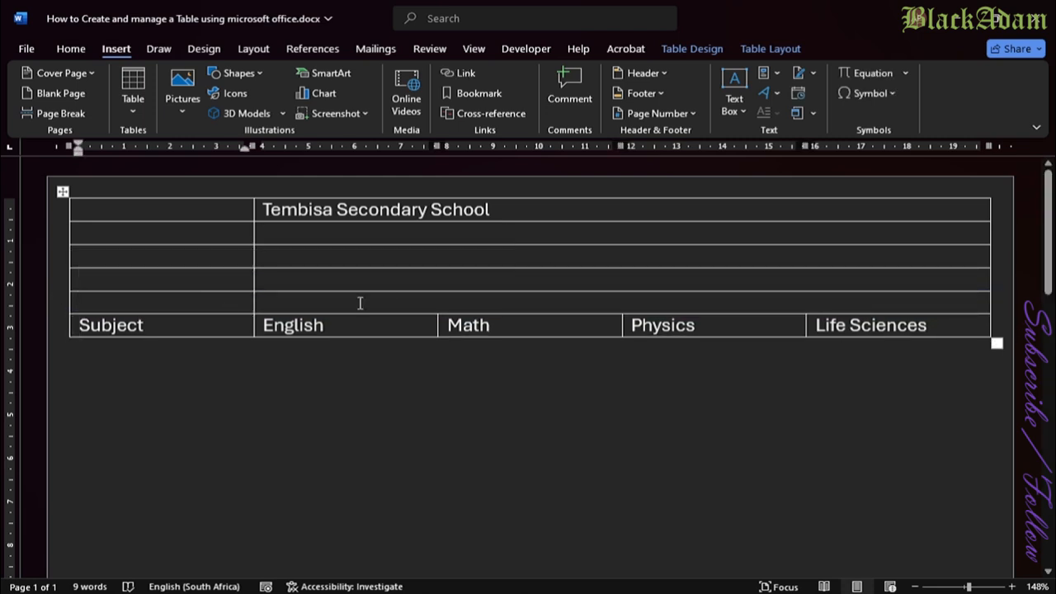
pyautogui.keyDown('shift'); pyautogui.click(345, 326); pyautogui.keyUp('shift')
pyautogui.keyDown('shift'); pyautogui.click(518, 325); pyautogui.keyUp('shift')
pyautogui.moveTo(714, 327); pyautogui.dragTo(941, 328)
pyautogui.hotkey('ctrl', 'z')
# Step: Try to move all five headings from the table's last row to its second row, and undo the cut
pyautogui.click(168, 304)
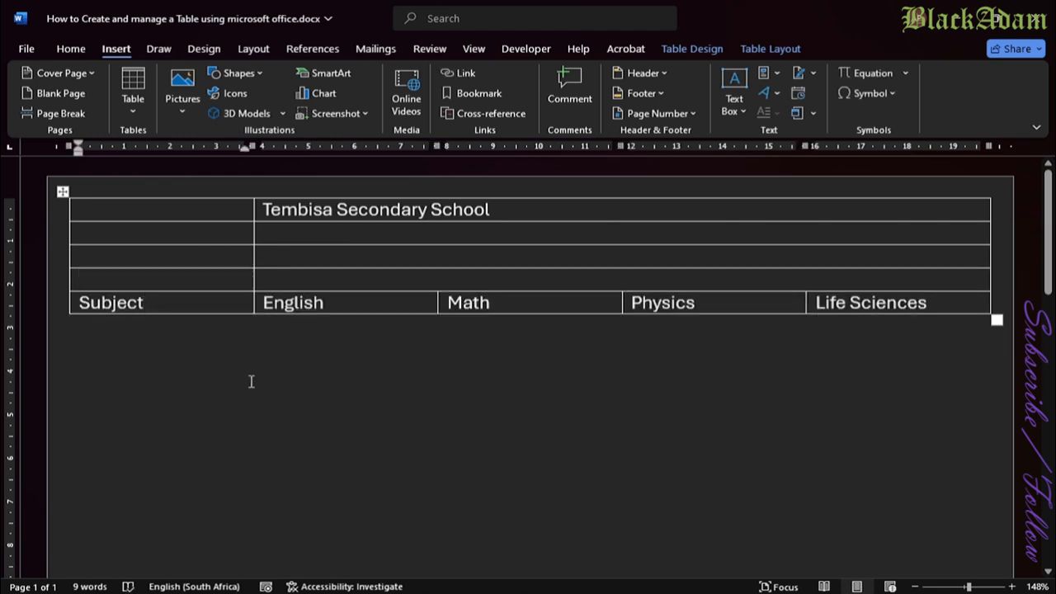
pyautogui.moveTo(170, 311); pyautogui.dragTo(82, 306)
pyautogui.click(161, 302)
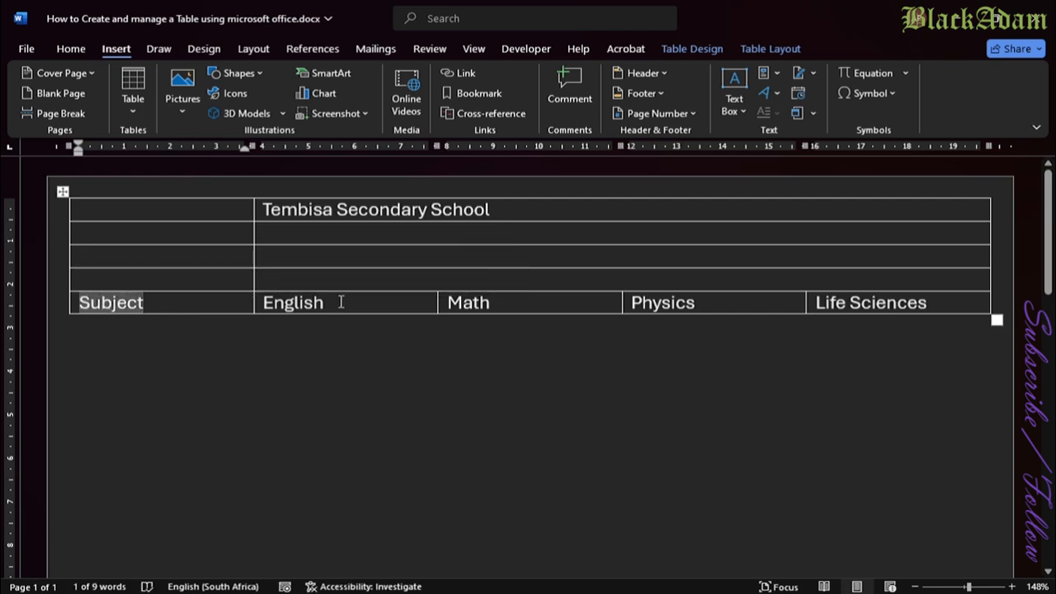
pyautogui.moveTo(341, 302); pyautogui.dragTo(935, 304)
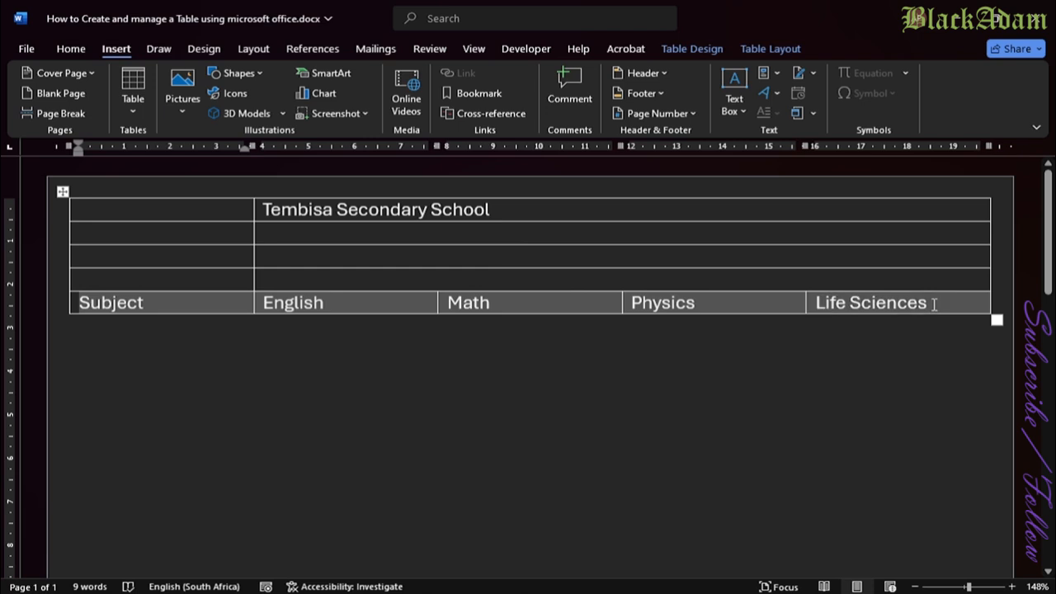
pyautogui.rightClick(149, 303)
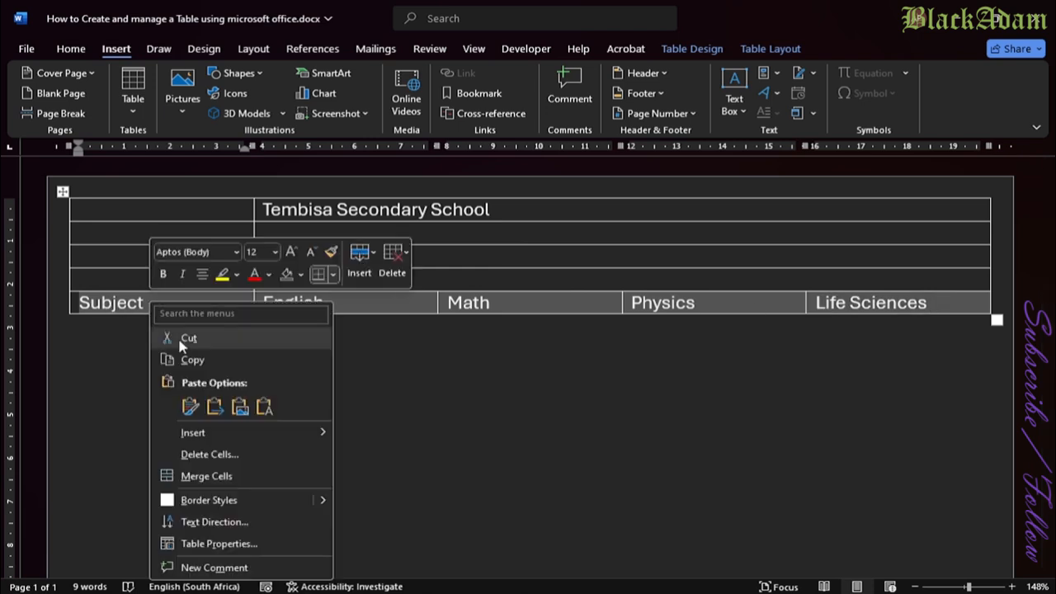
pyautogui.click(183, 340)
pyautogui.click(144, 232)
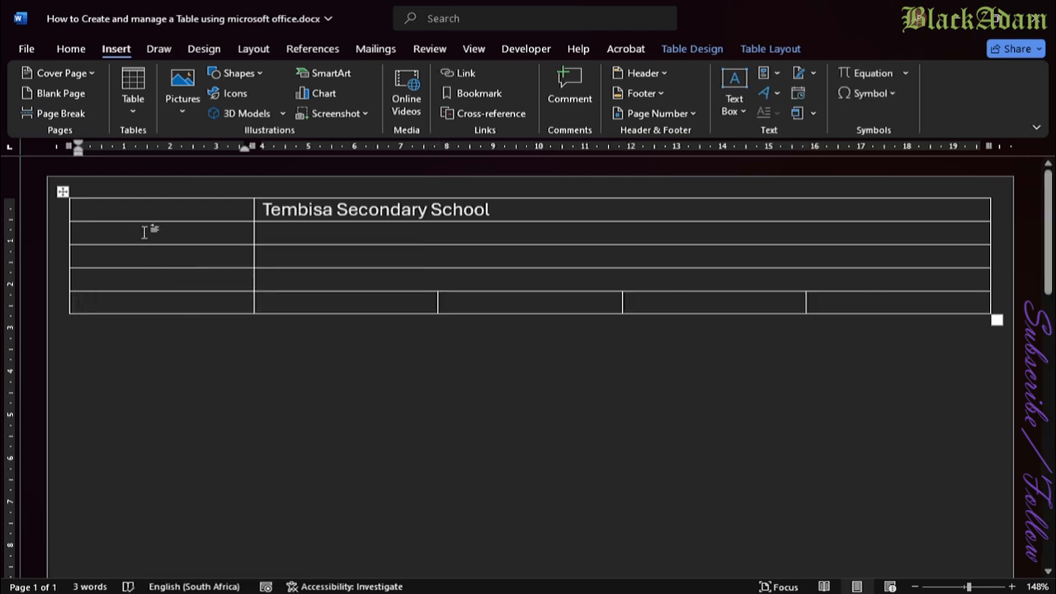
pyautogui.rightClick(135, 237)
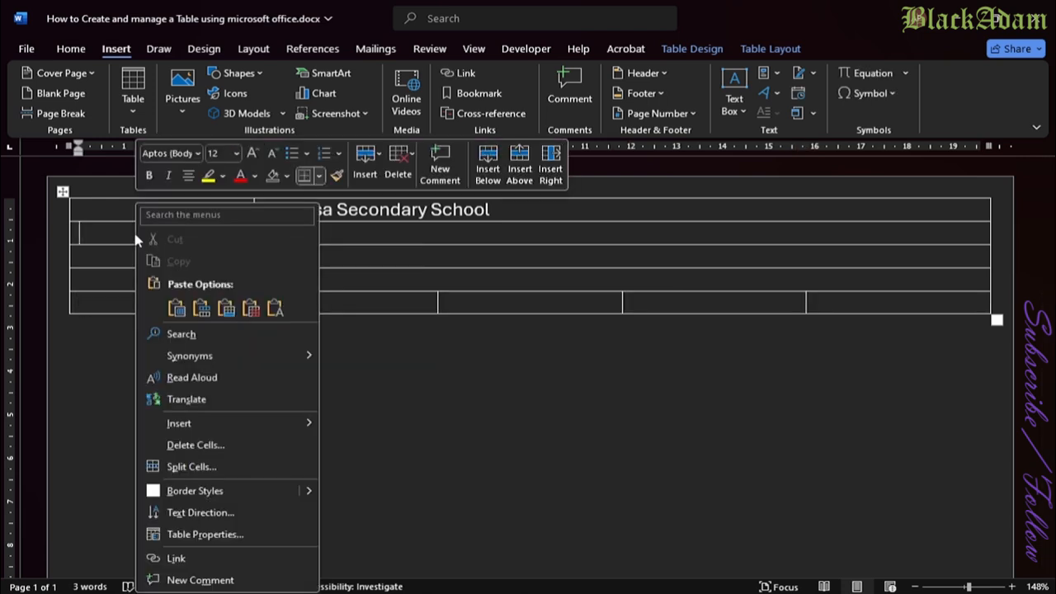
pyautogui.click(82, 229)
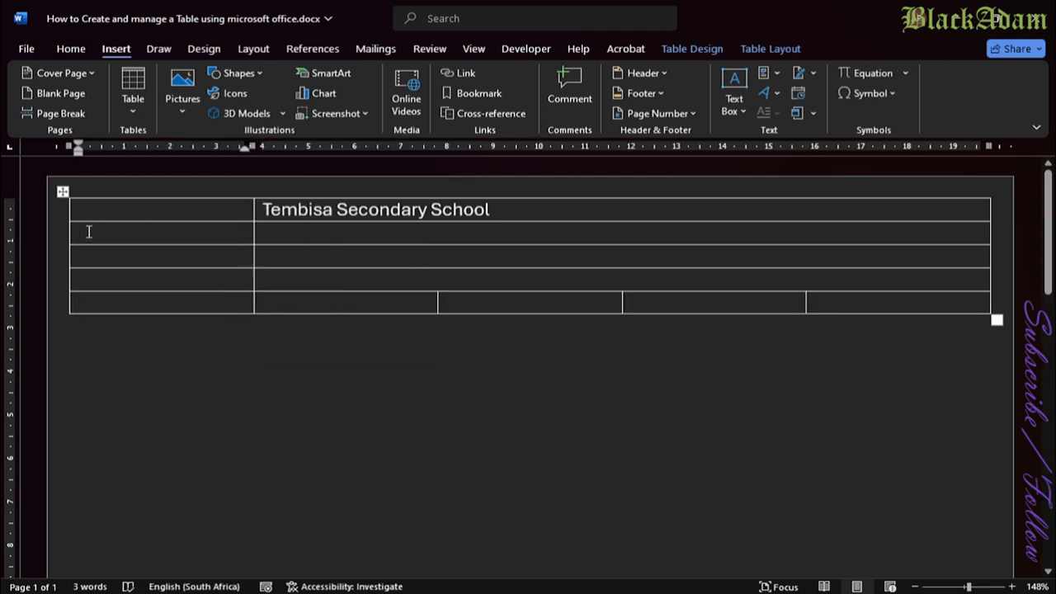
pyautogui.rightClick(83, 229)
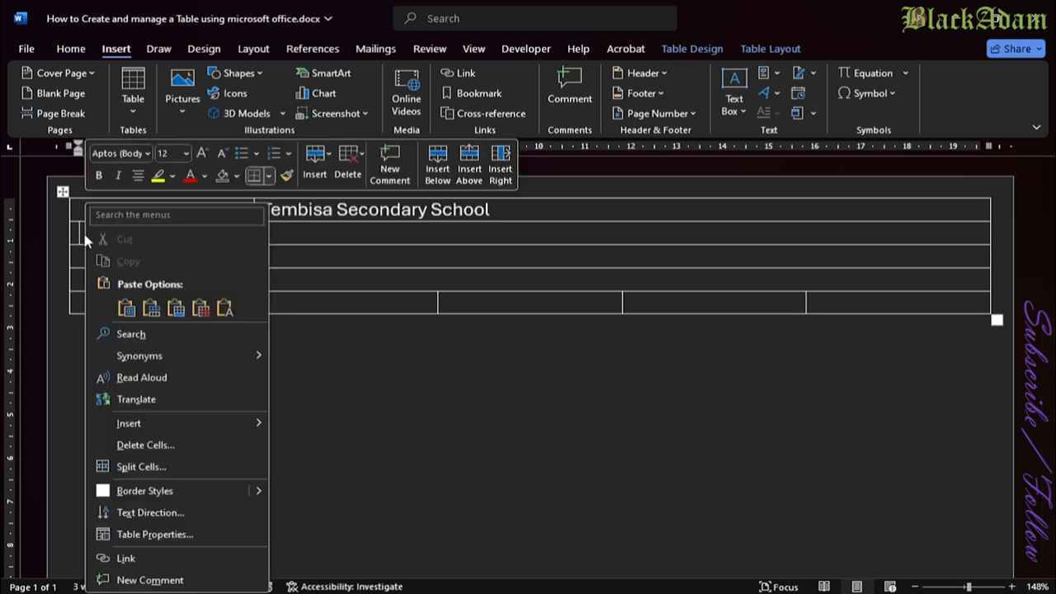
pyautogui.click(295, 230)
pyautogui.hotkey('ctrl', 'z')
# Step: Try again to cut and paste the headings row into the second row, and undo back to the two-row table
pyautogui.rightClick(153, 304)
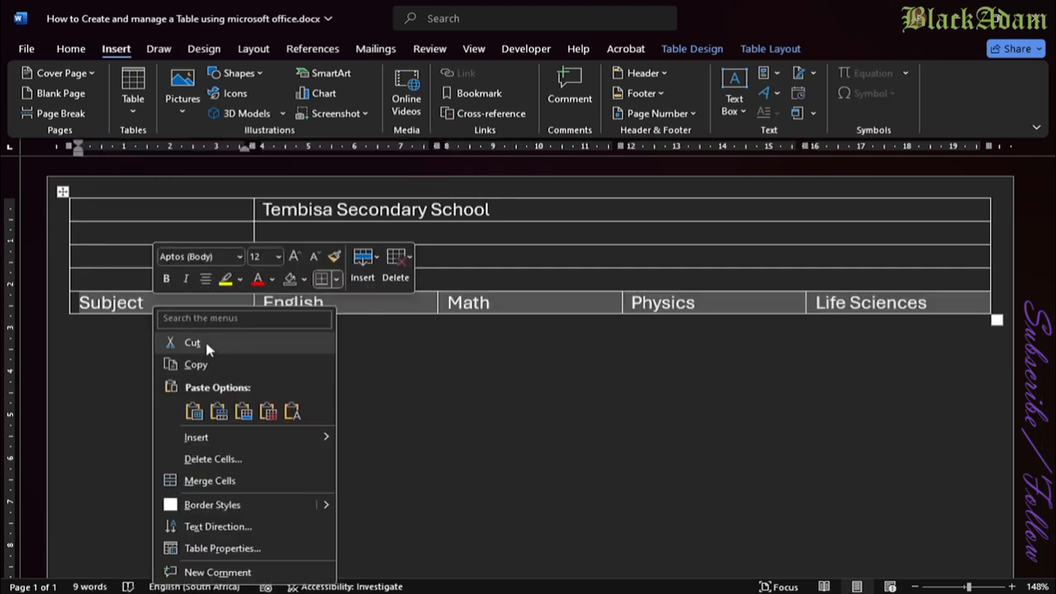
pyautogui.click(205, 341)
pyautogui.rightClick(111, 233)
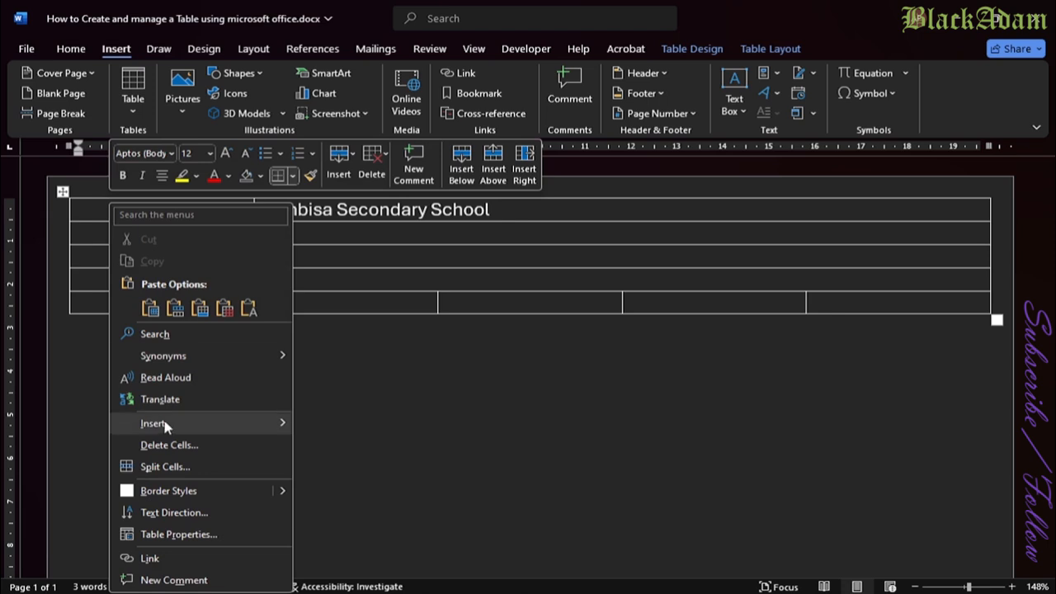
pyautogui.moveTo(167, 426)
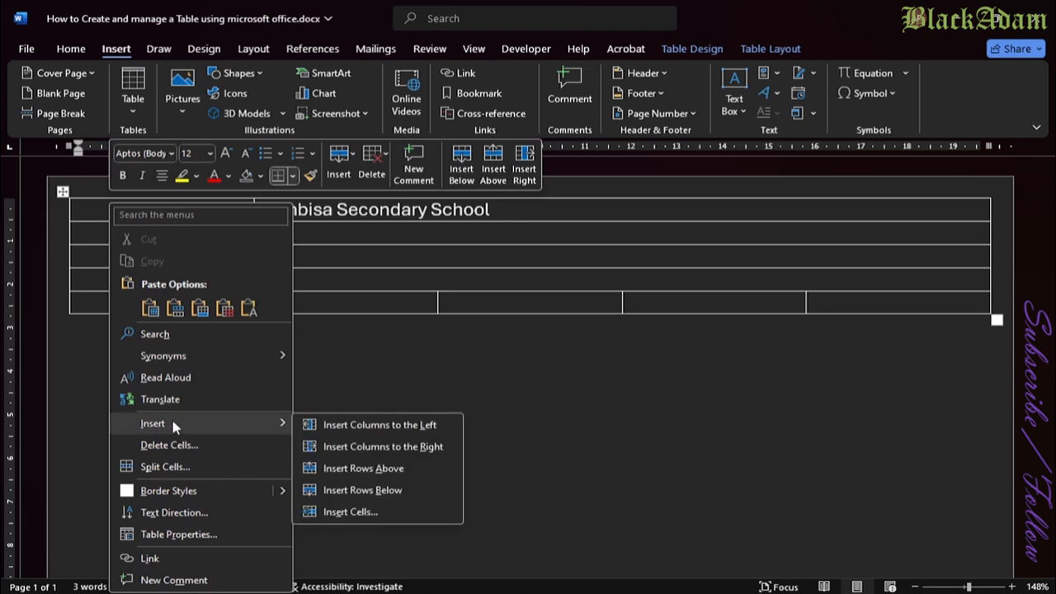
pyautogui.press('Escape')
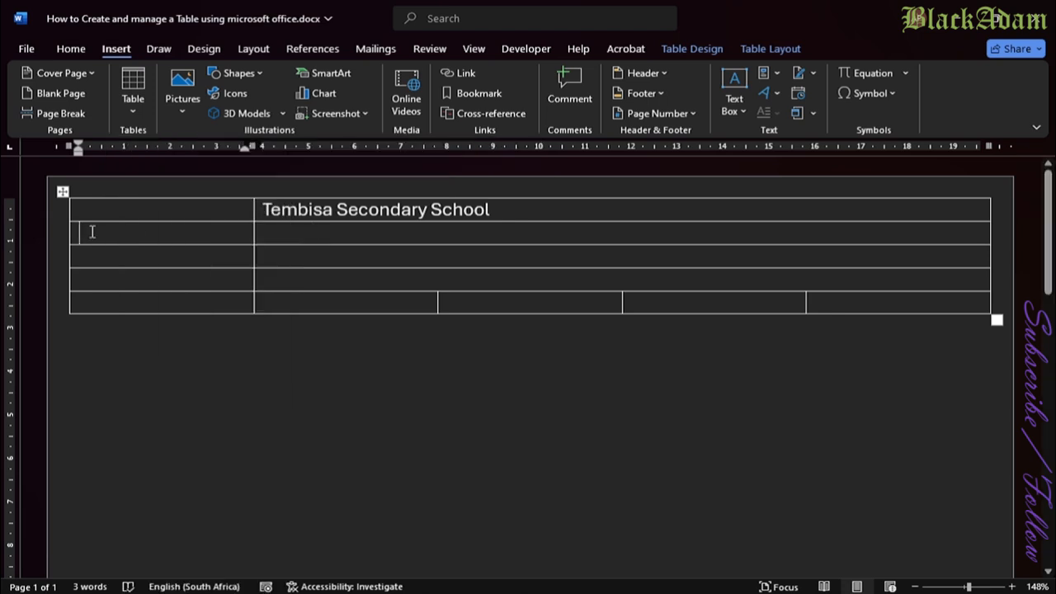
pyautogui.hotkey('ctrl', 'v')
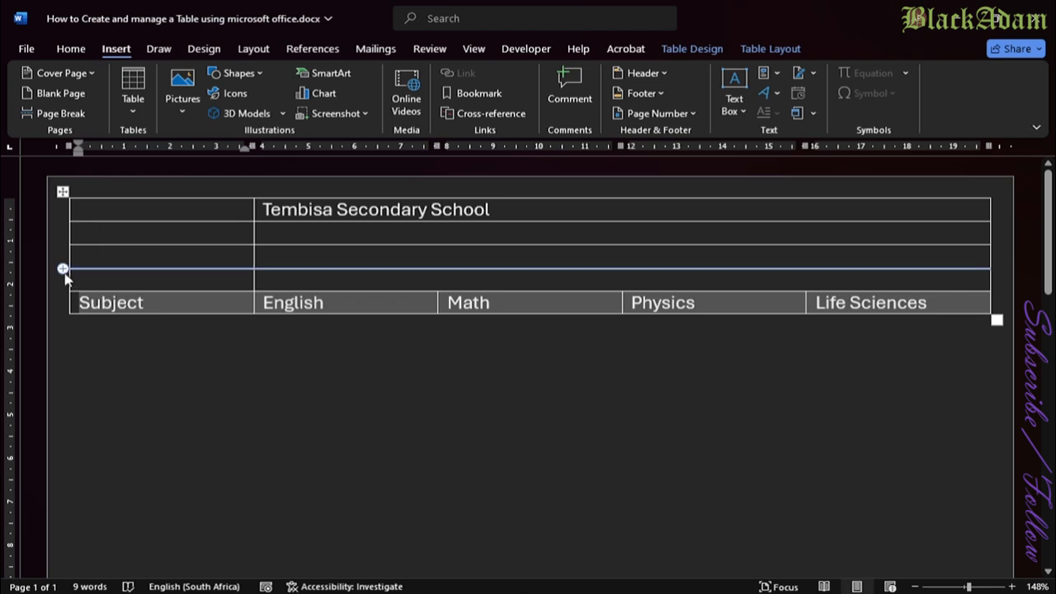
pyautogui.rightClick(95, 311)
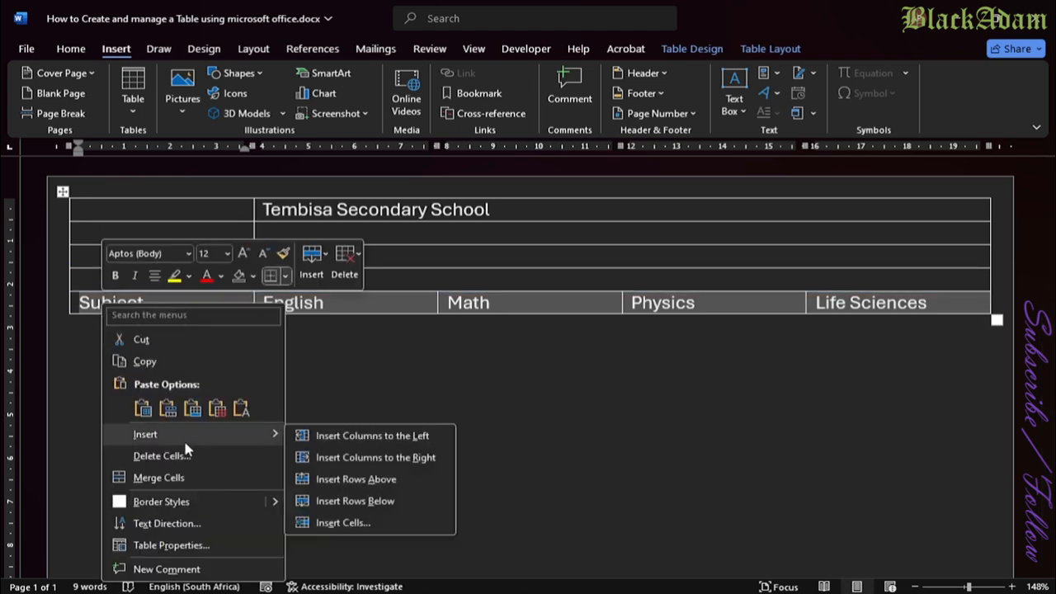
pyautogui.click(342, 334)
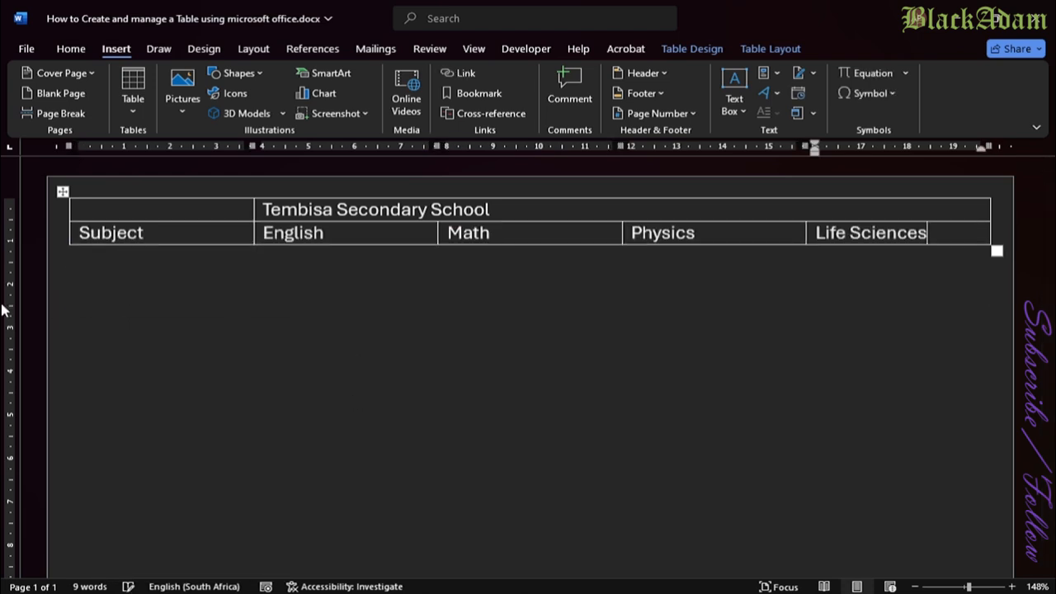
# Step: Insert three empty rows below the subject headings row
pyautogui.rightClick(162, 234)
pyautogui.moveTo(213, 423)
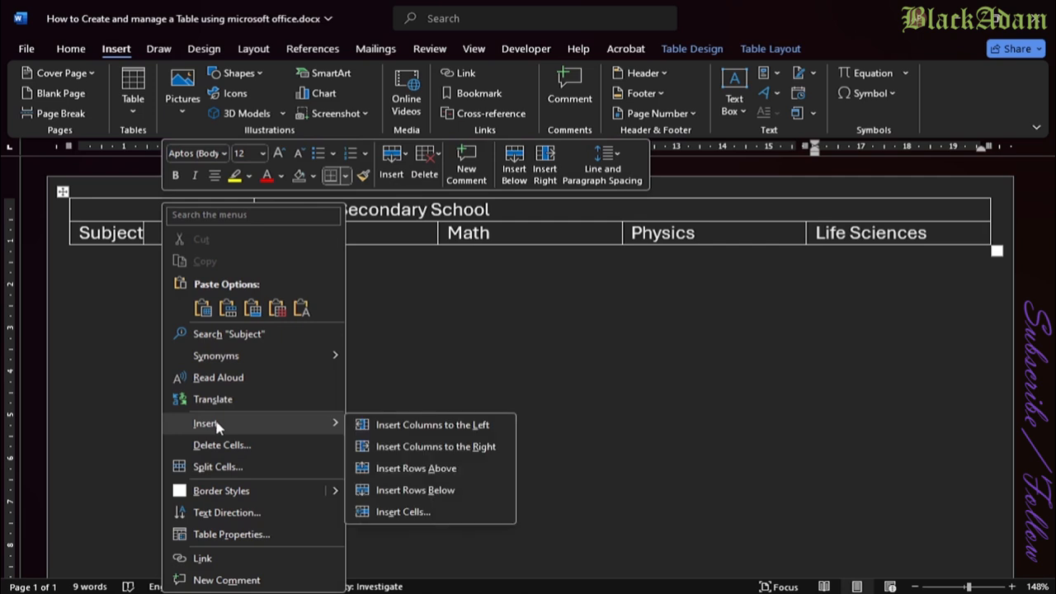
pyautogui.click(428, 493)
pyautogui.rightClick(153, 250)
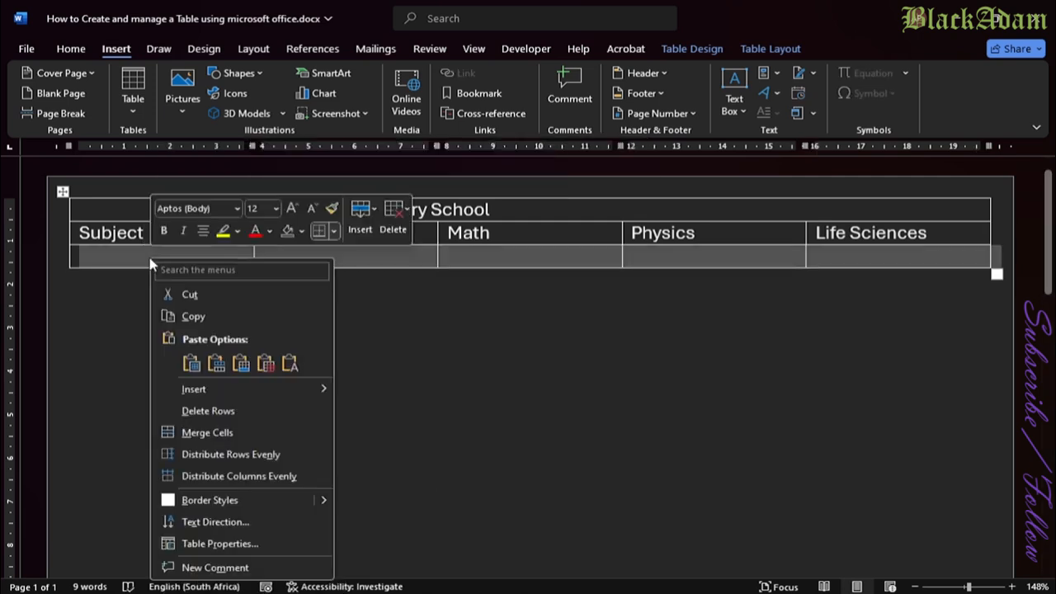
pyautogui.moveTo(216, 387)
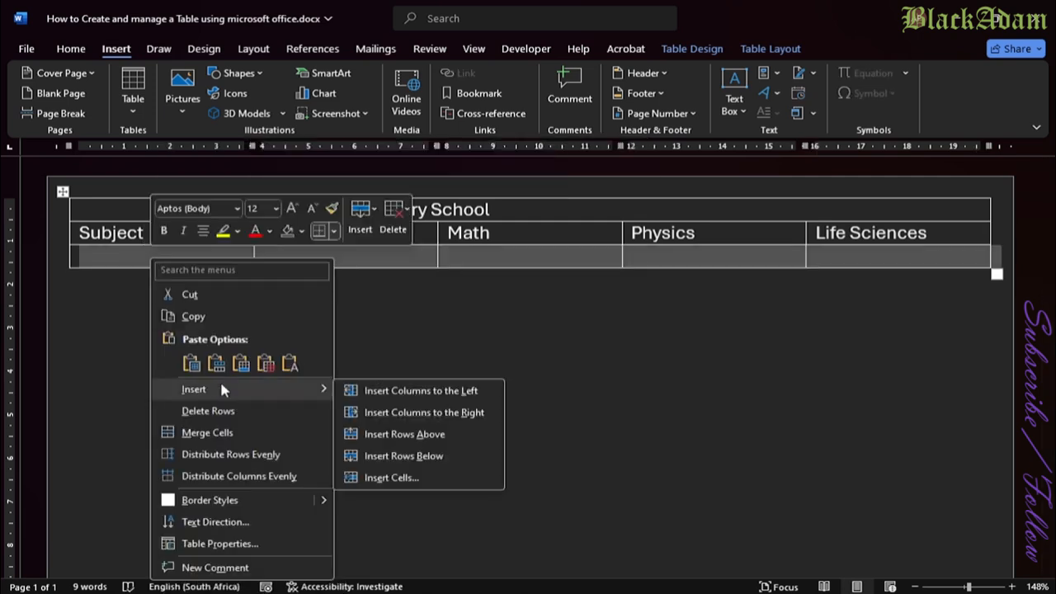
pyautogui.click(424, 455)
pyautogui.rightClick(129, 263)
pyautogui.moveTo(234, 402)
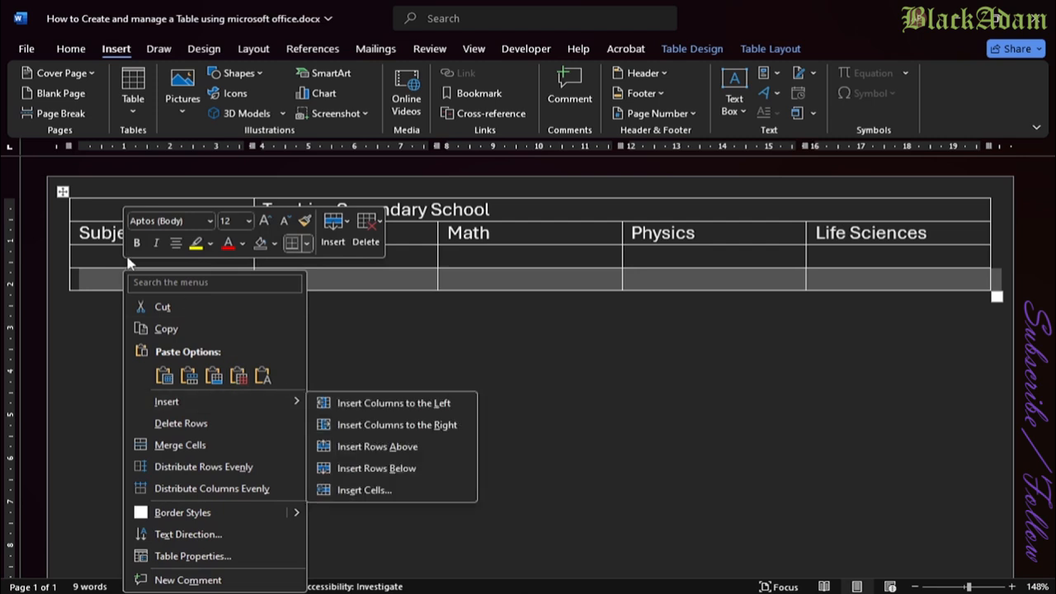
pyautogui.moveTo(269, 400)
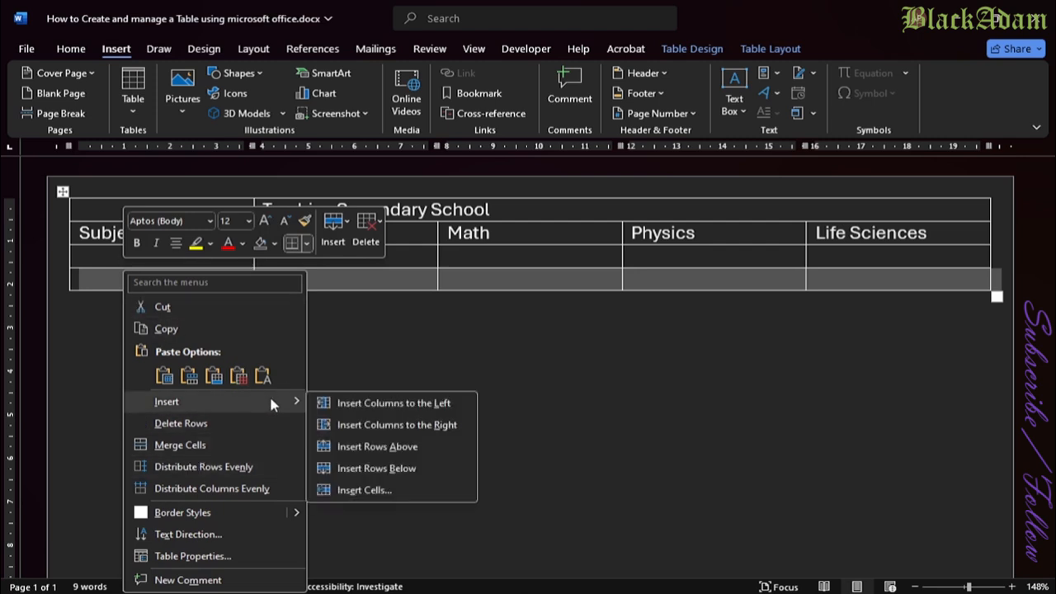
pyautogui.click(373, 468)
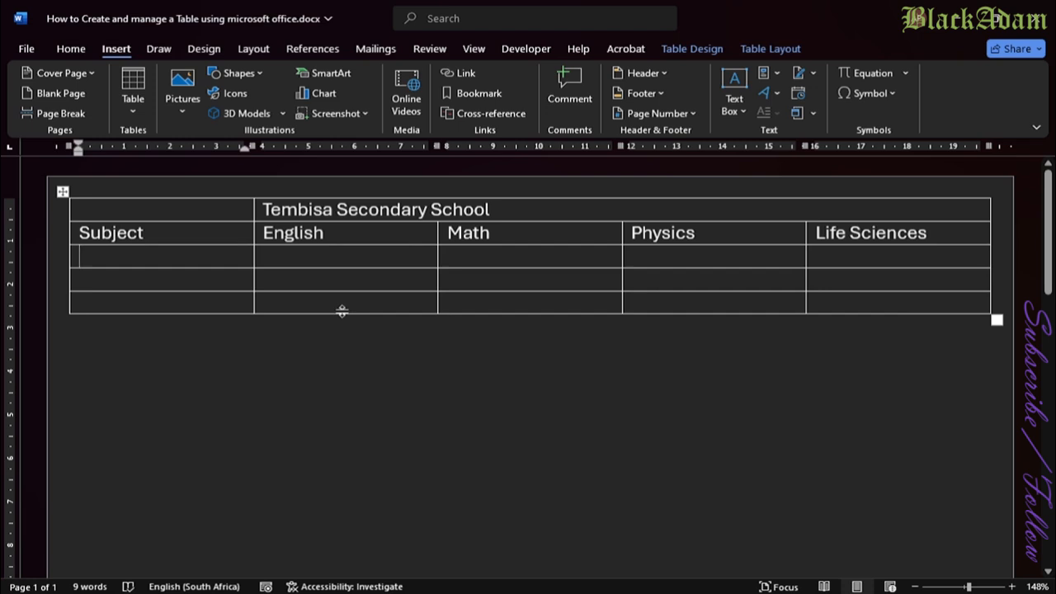
# Step: Enter "Male" and "Female" in the first-column cells of the two rows below "Subject"
pyautogui.write('Male')
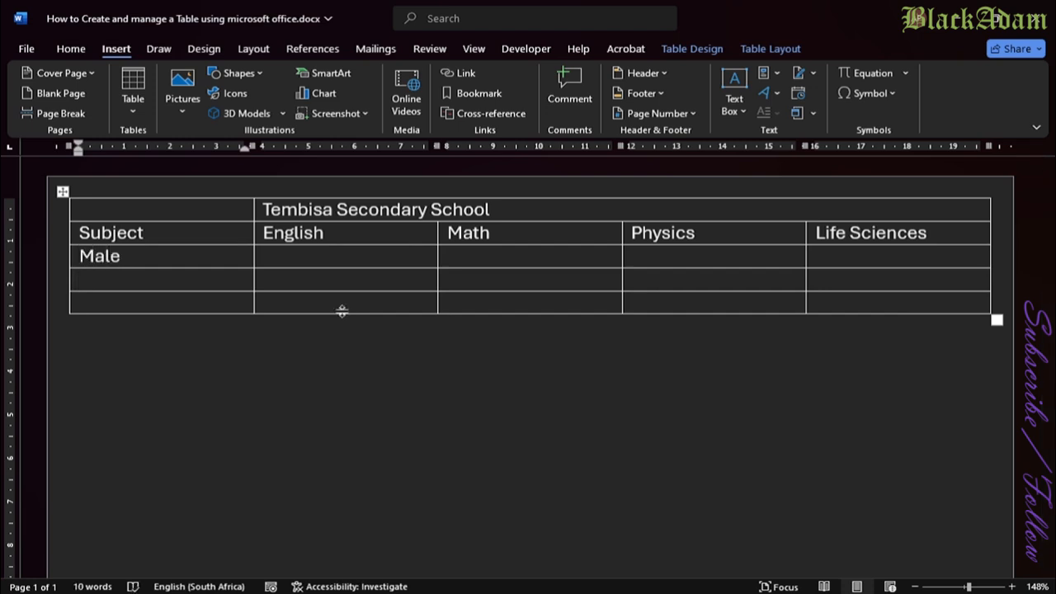
pyautogui.write('Female')
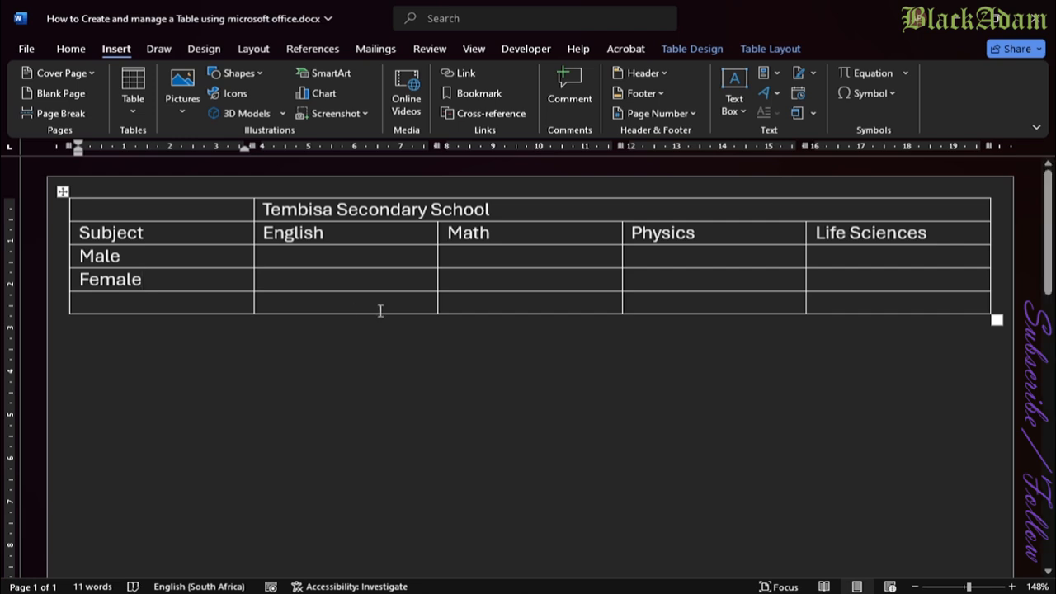
# Step: Append "(Grade 12)" to the school name in the merged title cell
pyautogui.click(288, 255)
pyautogui.click(507, 211)
pyautogui.write('(')
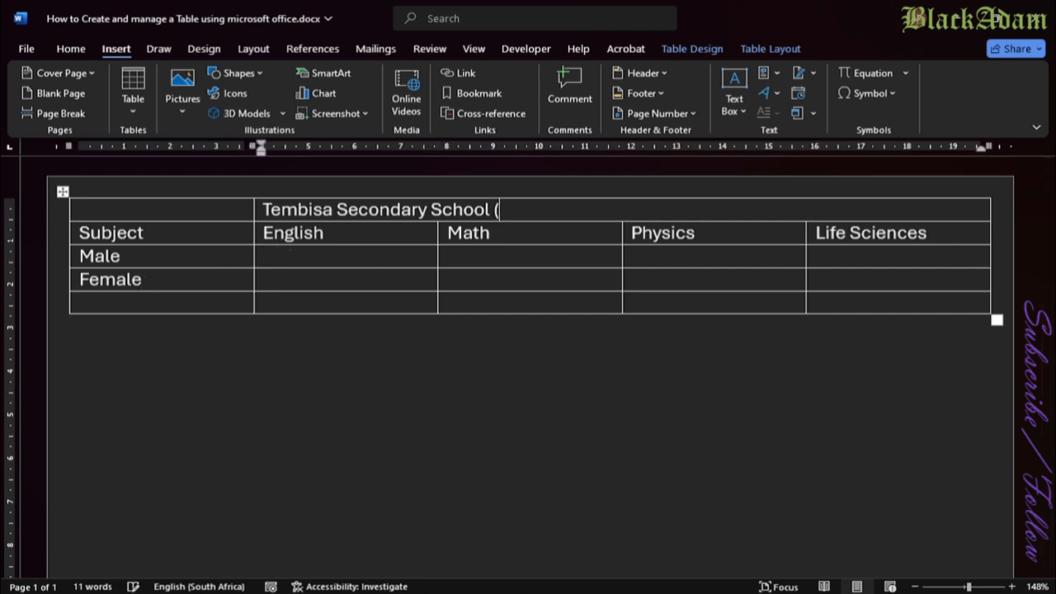
pyautogui.write('Grade 12)')
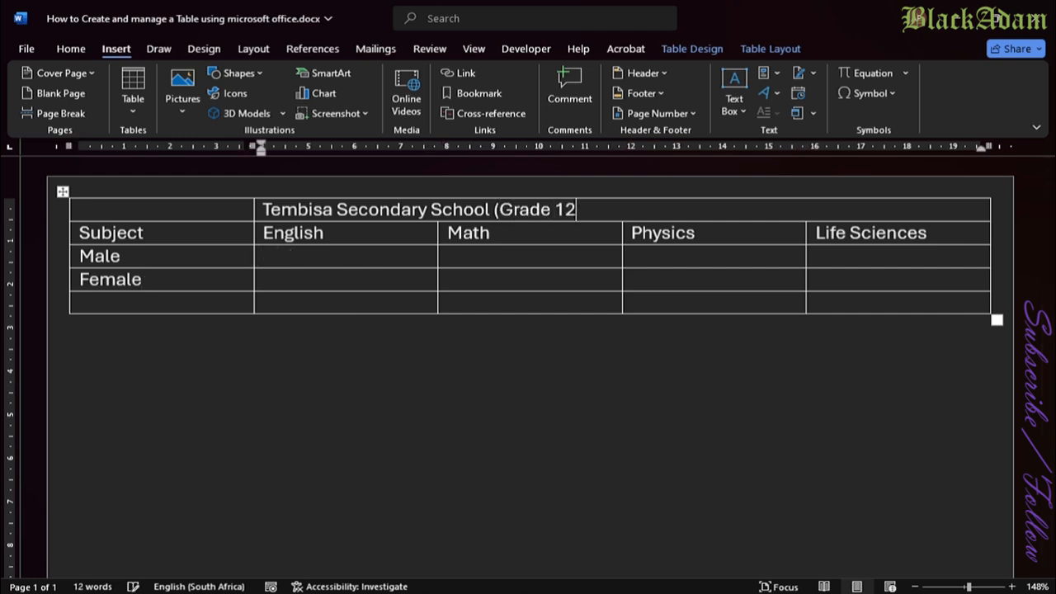
# Step: Fill the Male row with 102 for English, 41 for Math, 35 for Physics and 52 for Life Sciences
pyautogui.click(285, 258)
pyautogui.write('45')
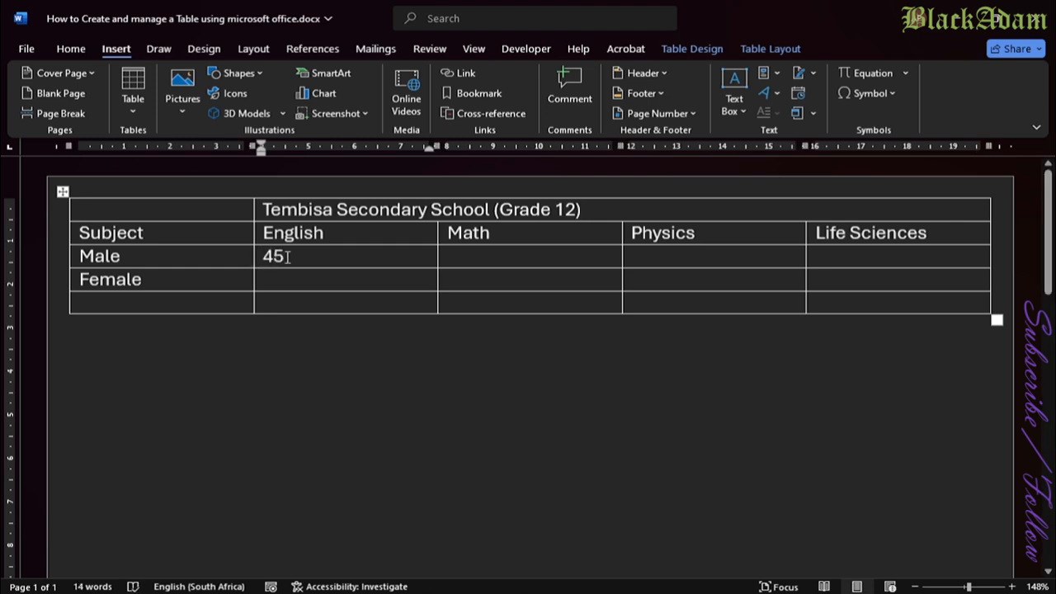
pyautogui.press('BackSpace')
pyautogui.press('BackSpace')
pyautogui.write('102')
pyautogui.press('Tab')
pyautogui.write('40')
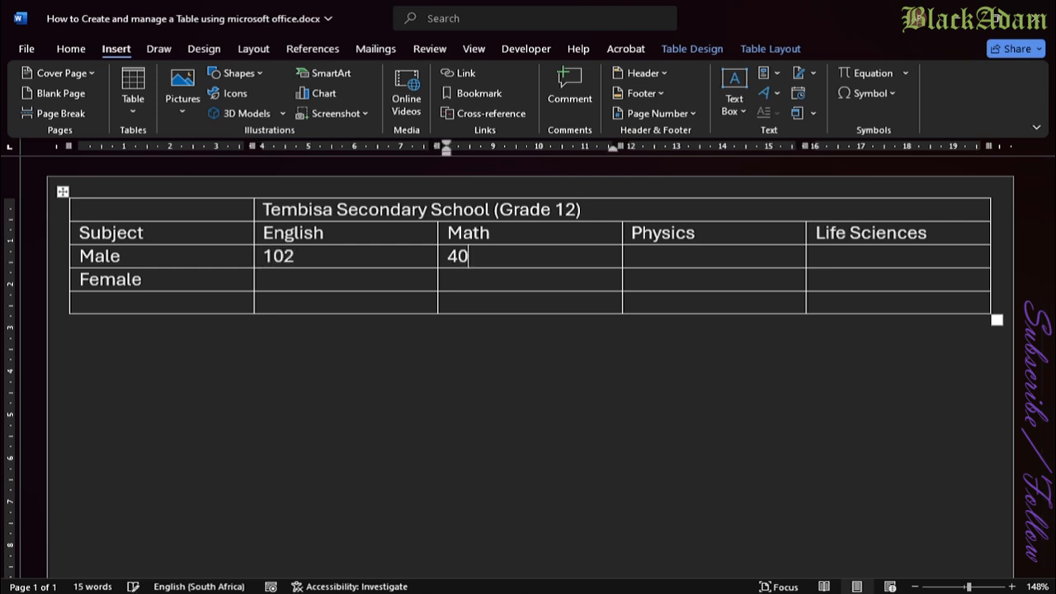
pyautogui.press('BackSpace')
pyautogui.write('1')
pyautogui.press('Tab')
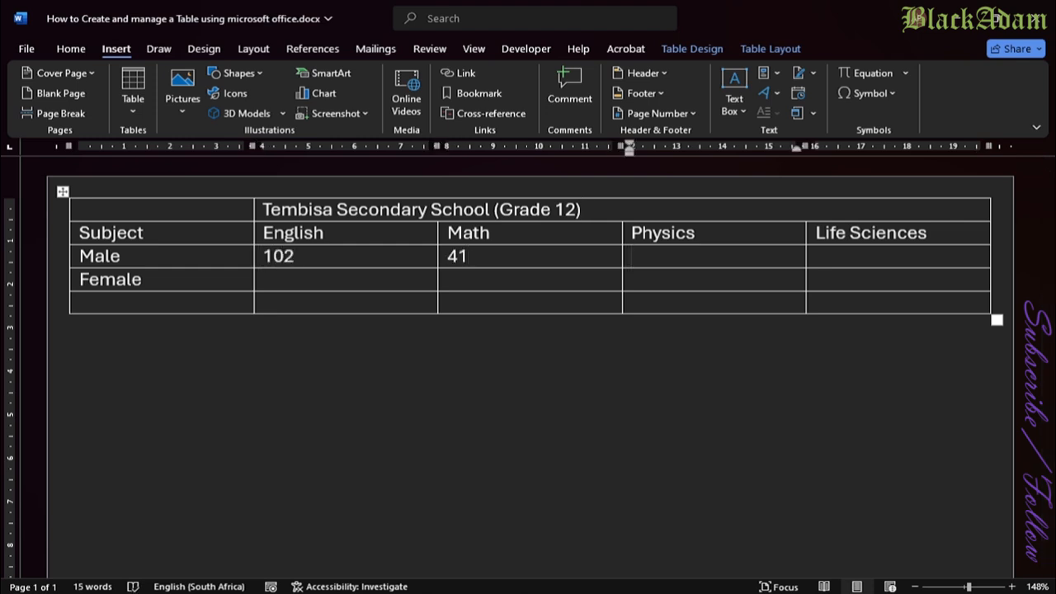
pyautogui.write('35')
pyautogui.press('Tab')
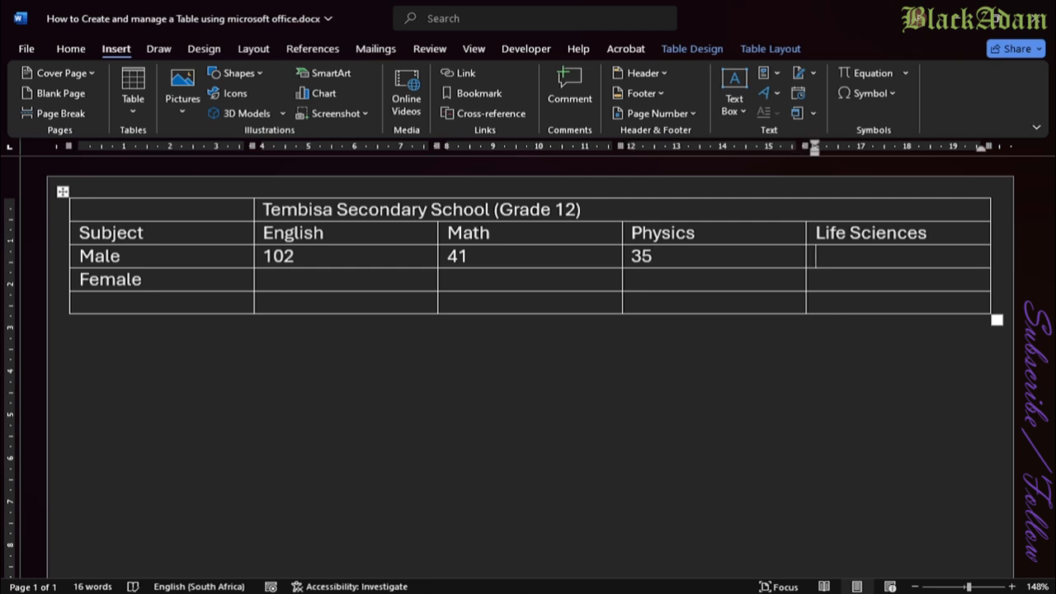
pyautogui.write('52')
# Step: Fill the Female row with 115 for English, 50 for Math, 38 for Physics and 60 for Life Sciences
pyautogui.click(283, 274)
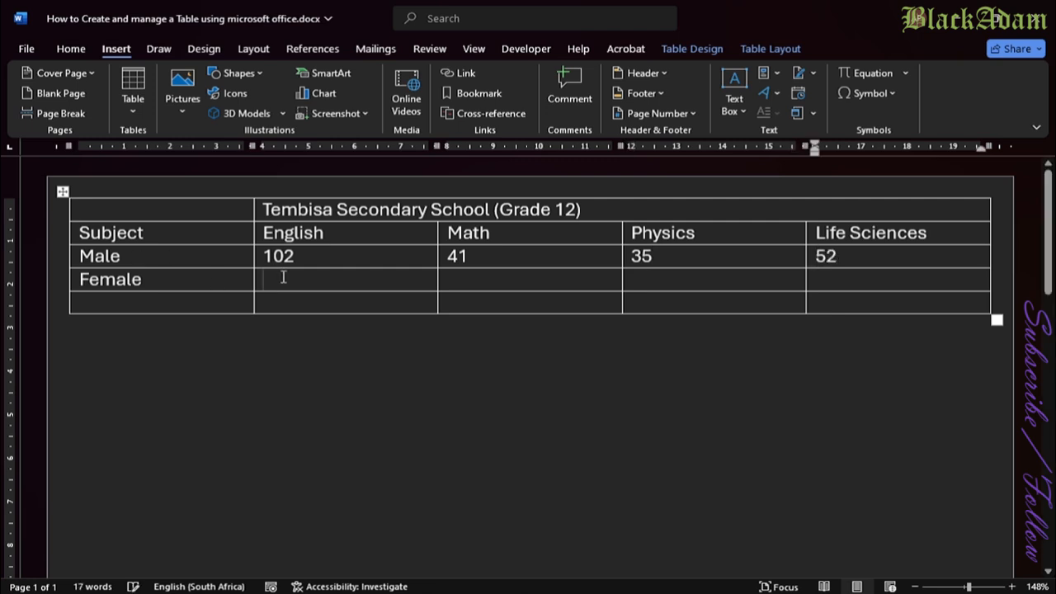
pyautogui.write('115')
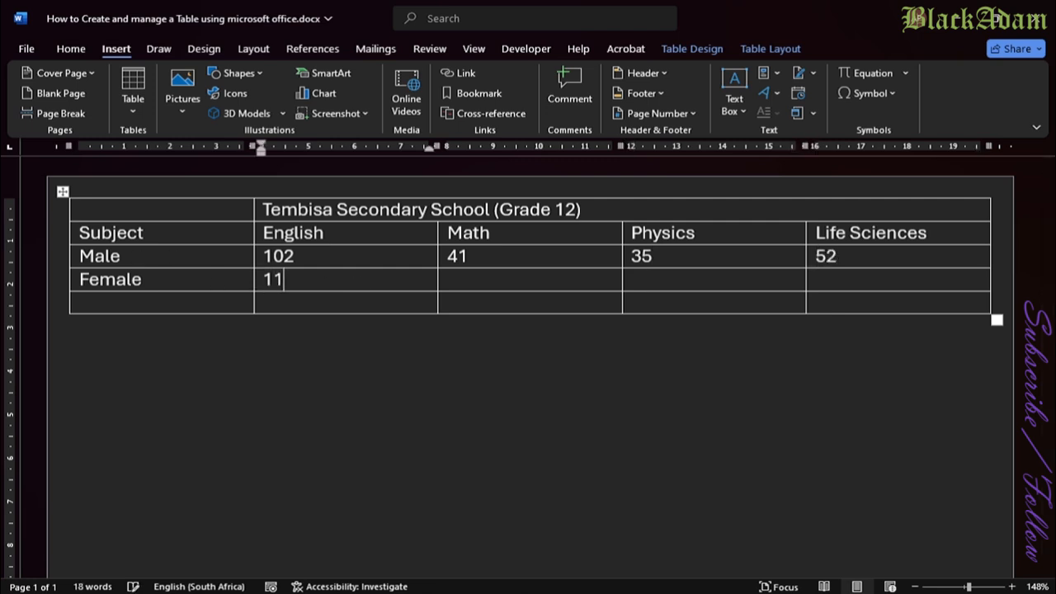
pyautogui.press('Tab')
pyautogui.write('50')
pyautogui.press('Tab')
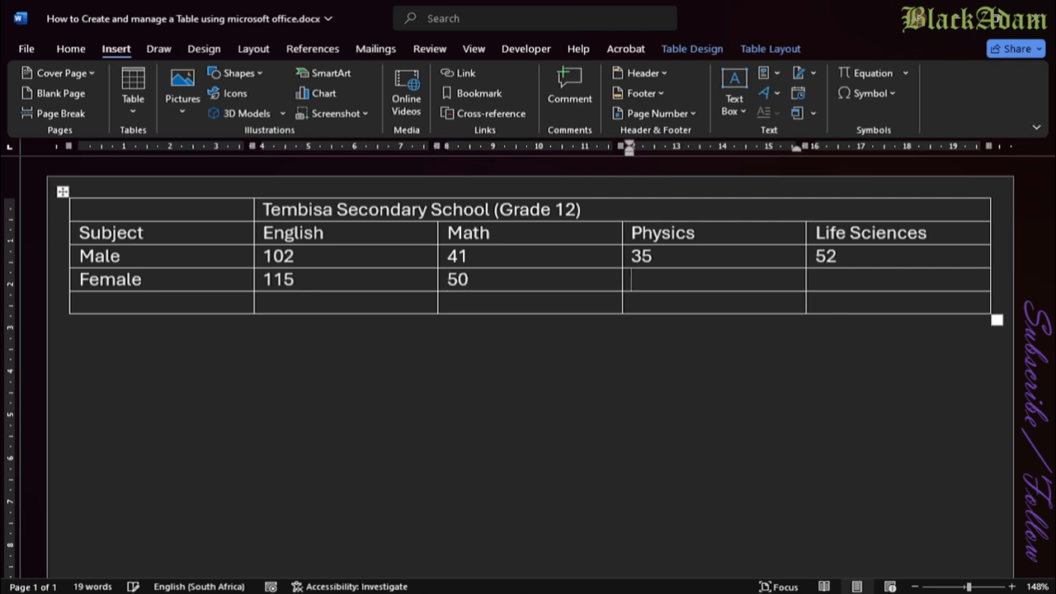
pyautogui.write('38')
pyautogui.press('Tab')
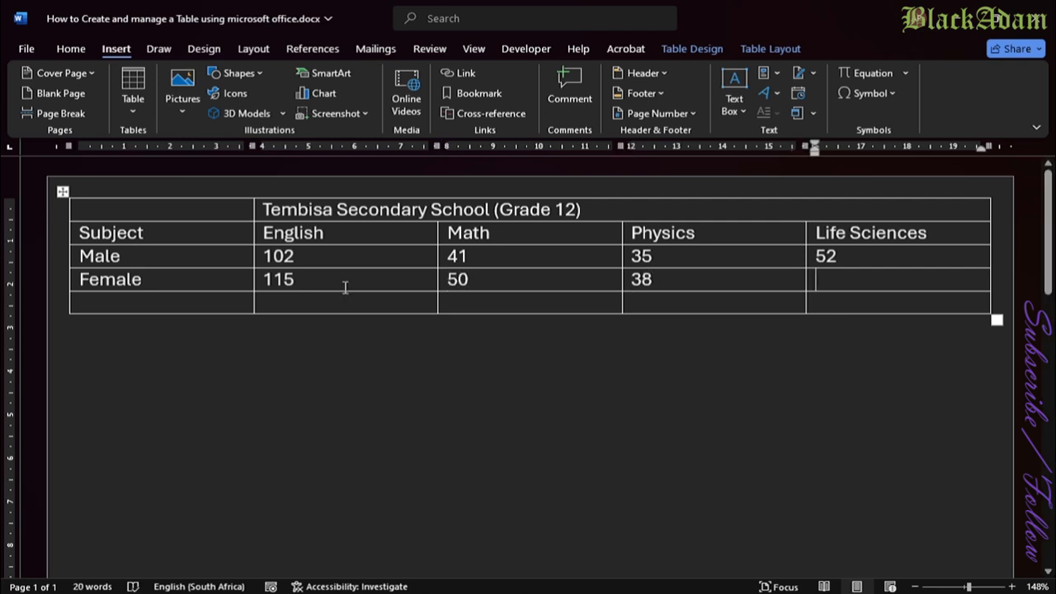
pyautogui.write('60')
# Step: Label the last row "Total" and enter 217, 91, 73 and 112 under English, Math, Physics and Life Sciences
pyautogui.click(153, 300)
pyautogui.write('Total')
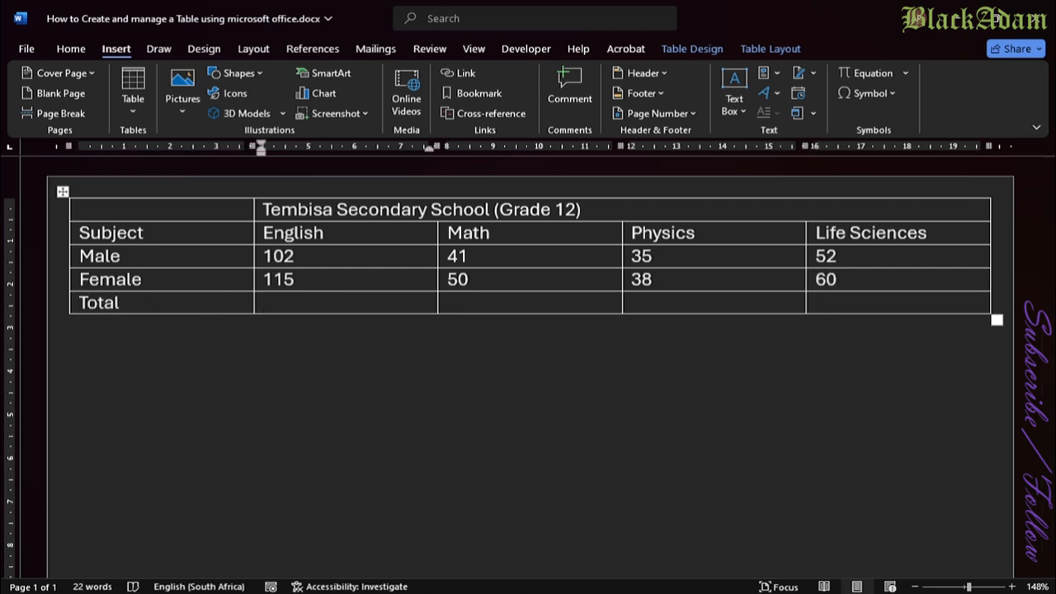
pyautogui.write('217')
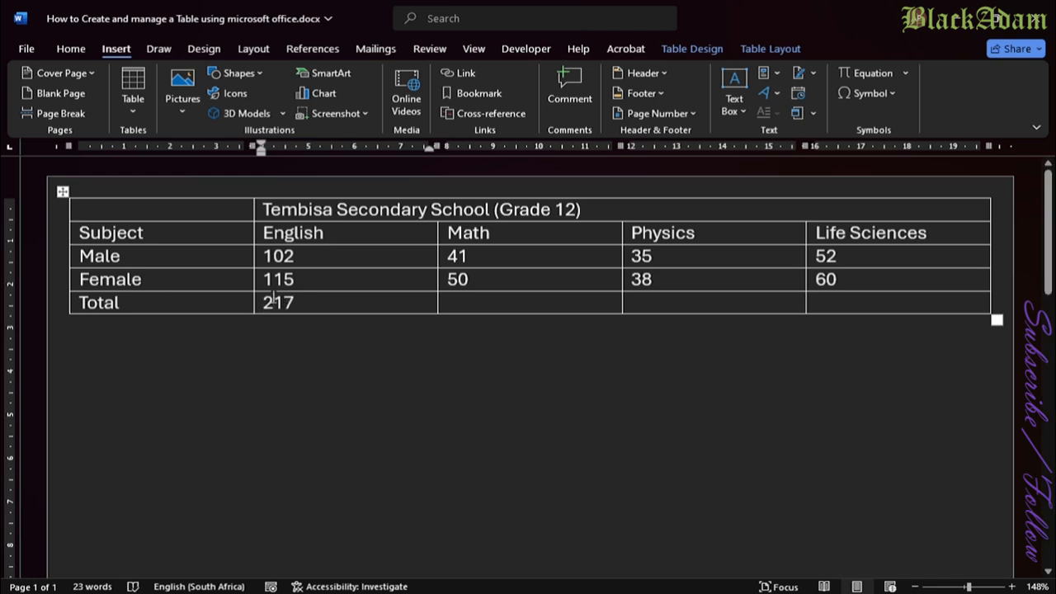
pyautogui.click(460, 302)
pyautogui.write('91')
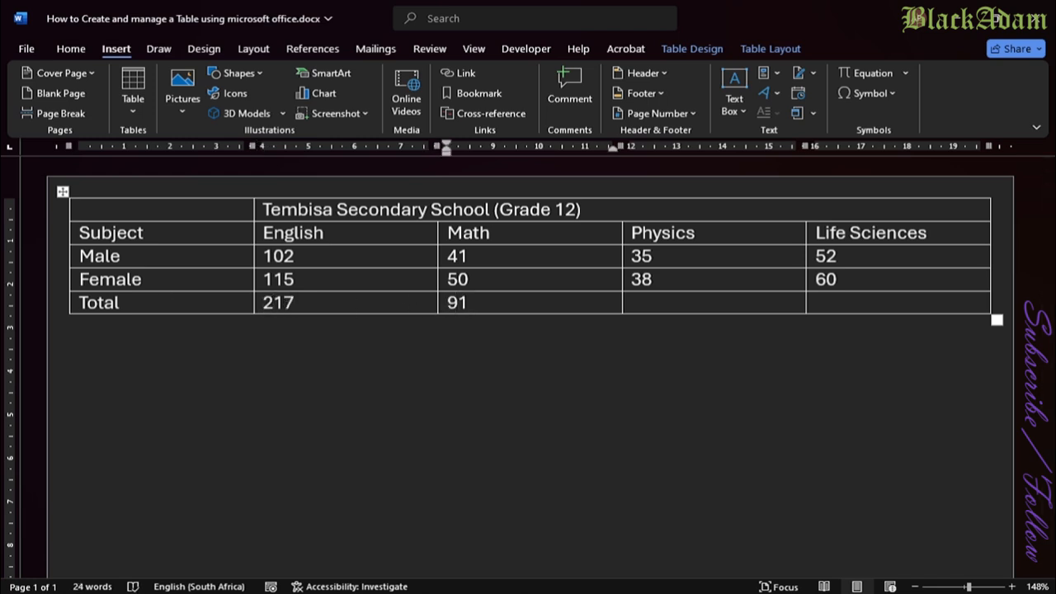
pyautogui.click(654, 299)
pyautogui.write('73')
pyautogui.click(821, 305)
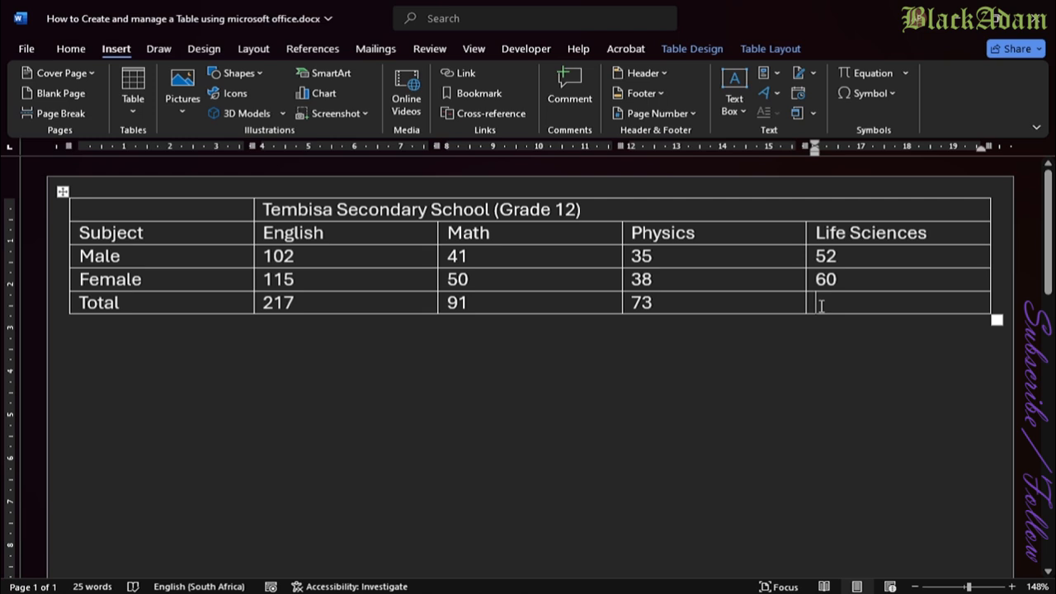
pyautogui.write('112')
# Step: Insert an empty row between the school title row and the subject headings row
pyautogui.moveTo(60, 231)
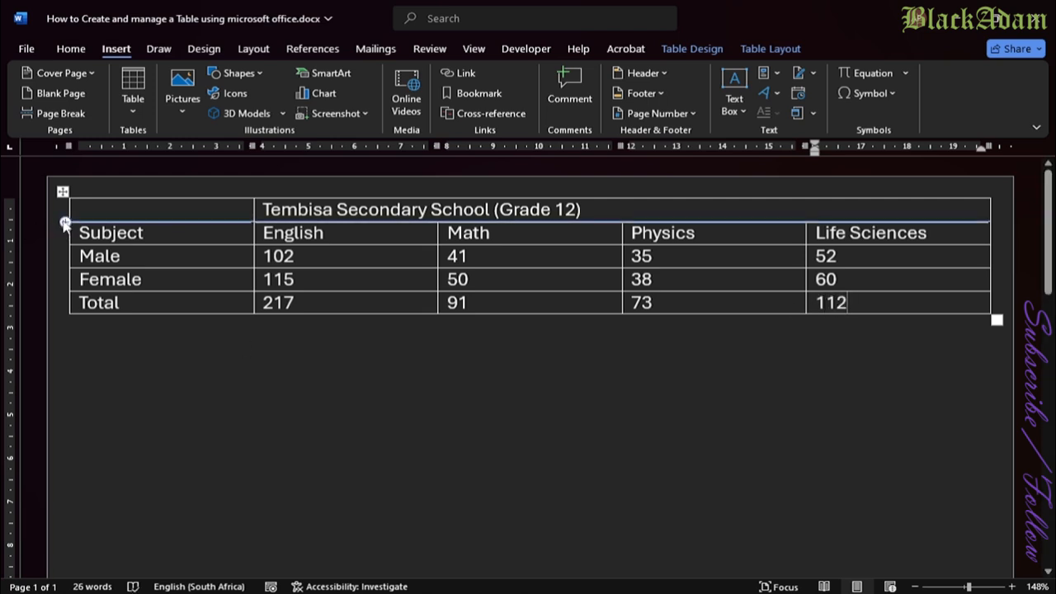
pyautogui.click(65, 224)
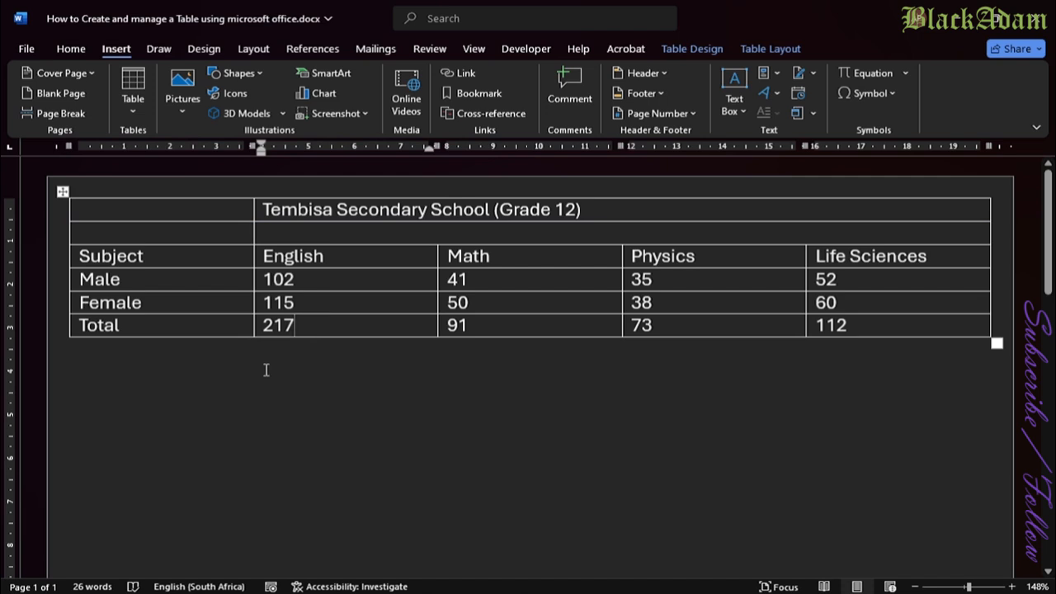
# Step: Set the font colour of the English total to light purple and the Math total to orange
pyautogui.doubleClick(265, 324)
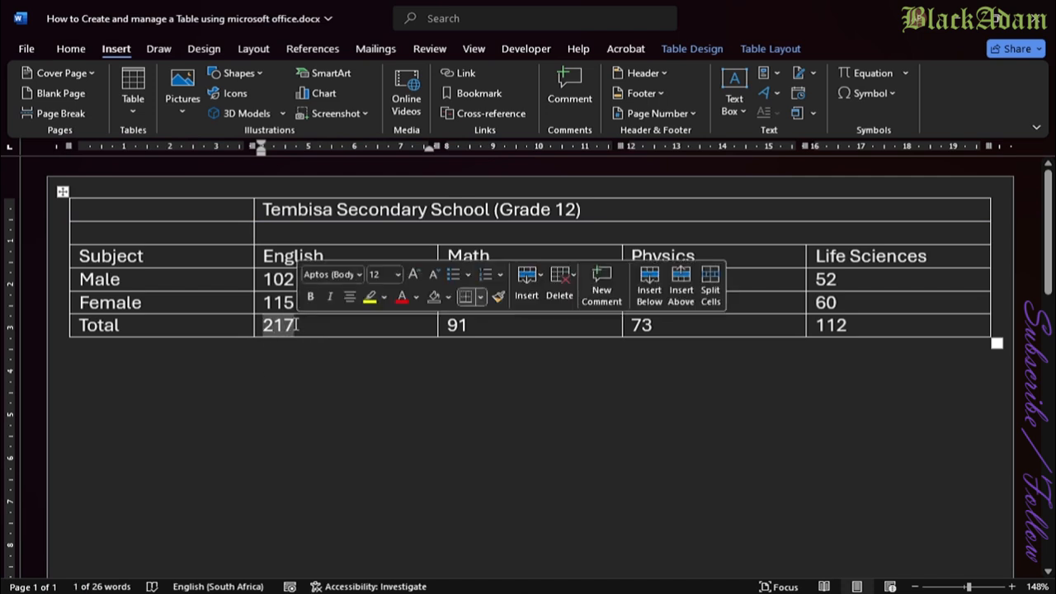
pyautogui.click(415, 301)
pyautogui.click(510, 358)
pyautogui.doubleClick(471, 323)
pyautogui.click(568, 299)
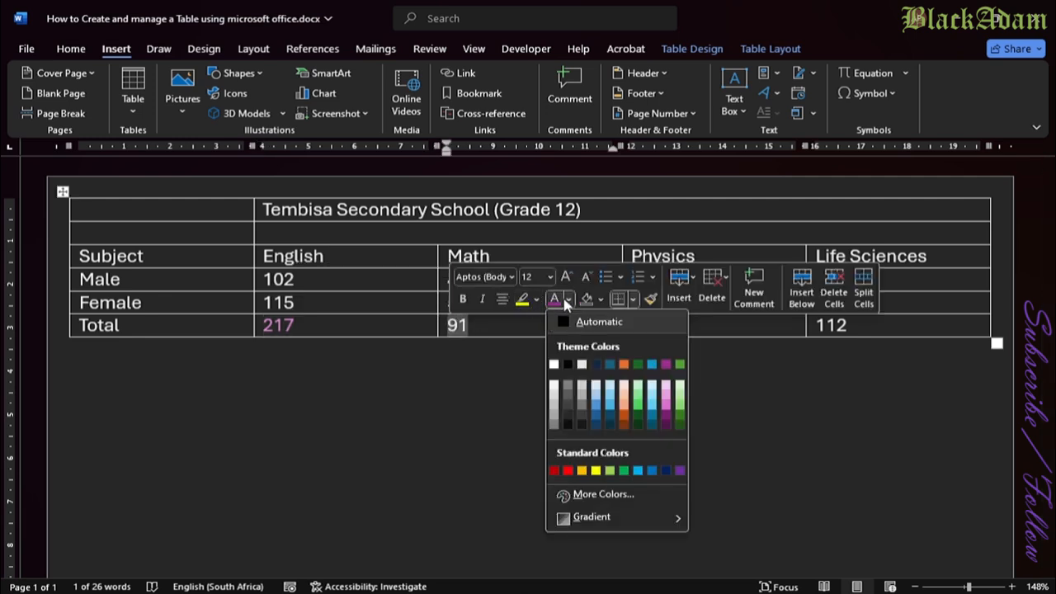
pyautogui.click(625, 365)
# Step: Set the font colour of the Physics total to green and the Life Sciences total to blue
pyautogui.doubleClick(642, 325)
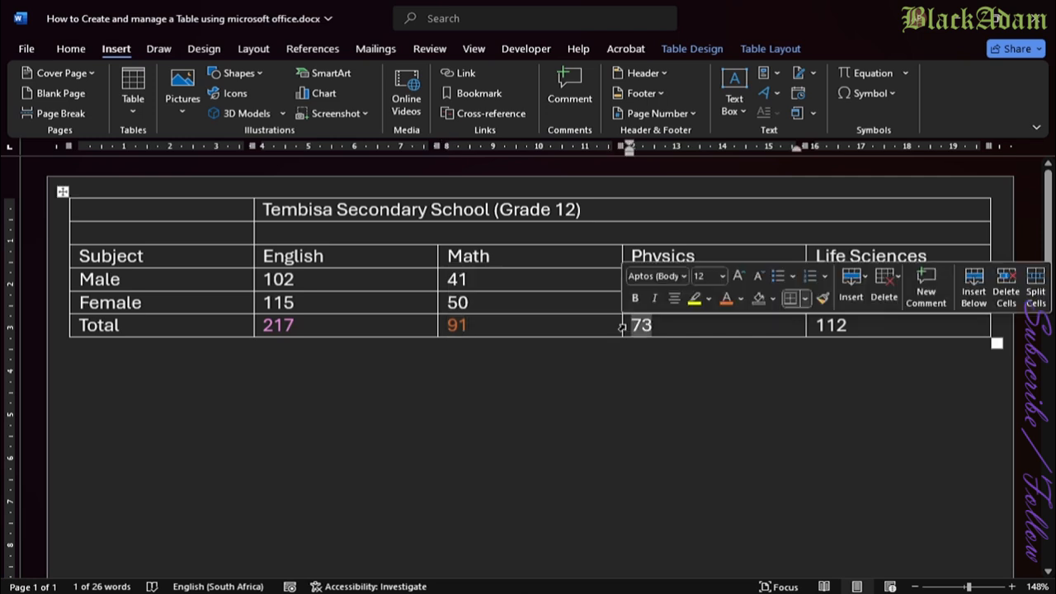
pyautogui.click(741, 299)
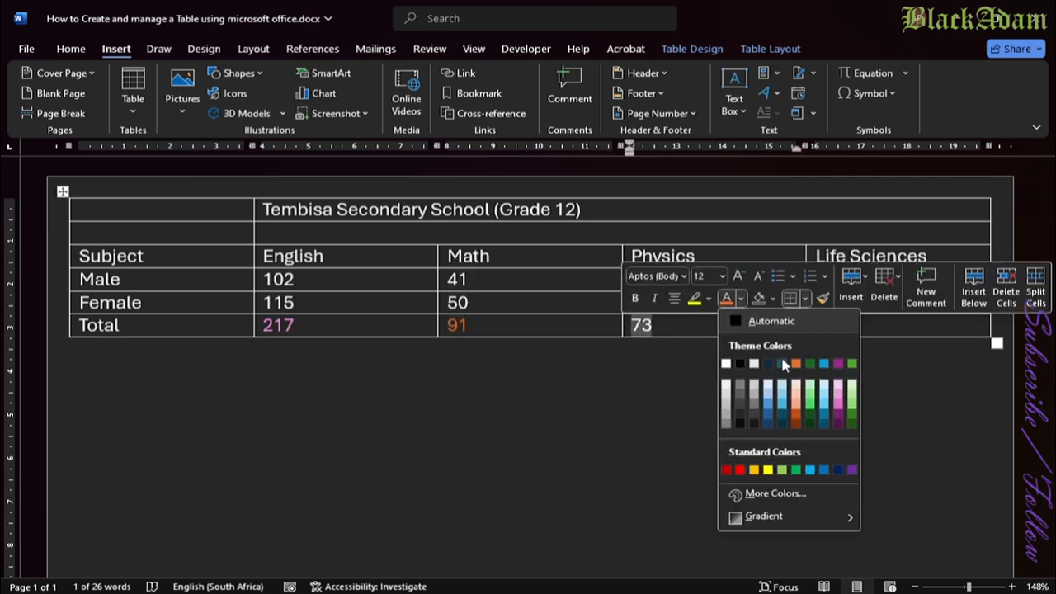
pyautogui.click(851, 363)
pyautogui.doubleClick(826, 325)
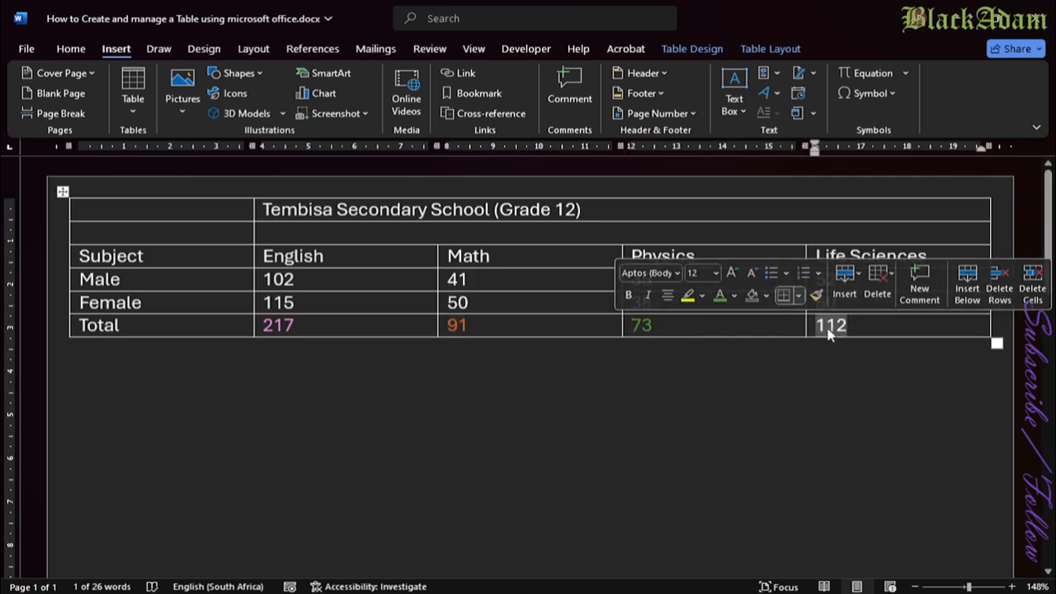
pyautogui.click(734, 295)
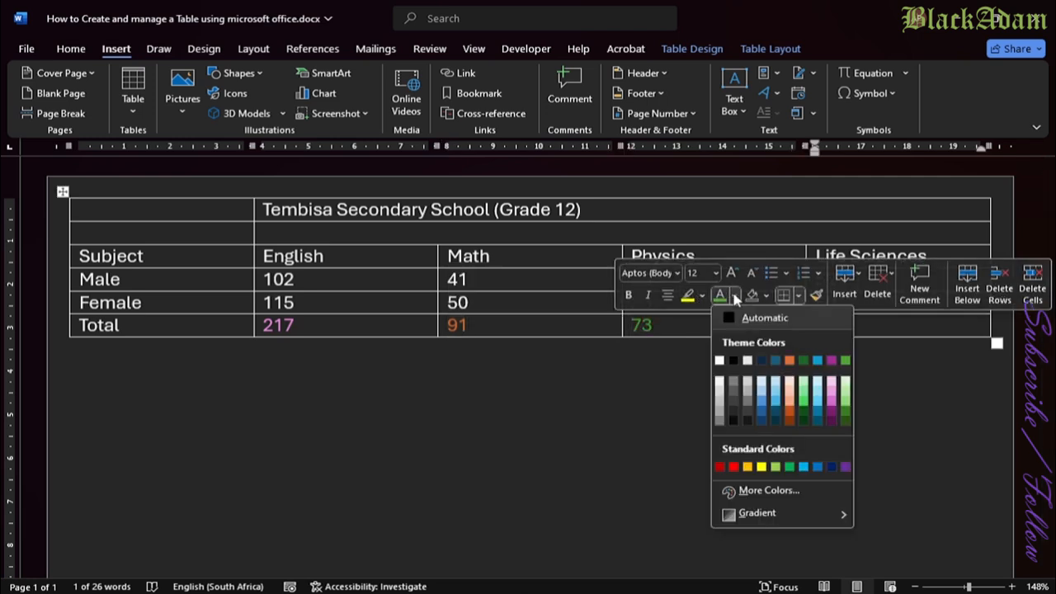
pyautogui.click(764, 403)
pyautogui.click(765, 388)
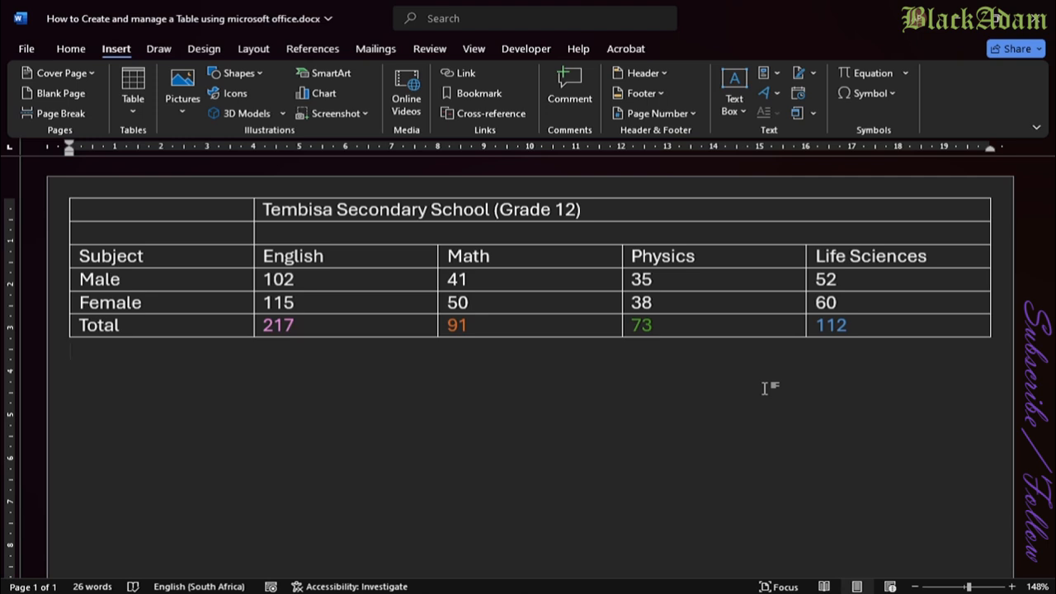
# Step: Merge the cells of the empty row below the school title into one full-width cell
pyautogui.click(222, 231)
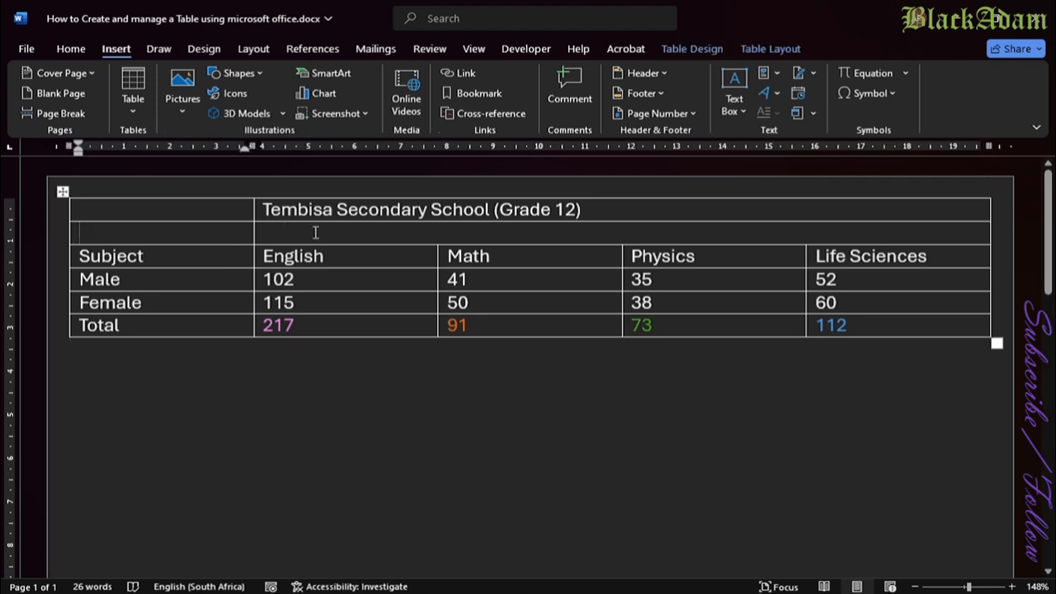
pyautogui.moveTo(222, 231); pyautogui.dragTo(315, 232)
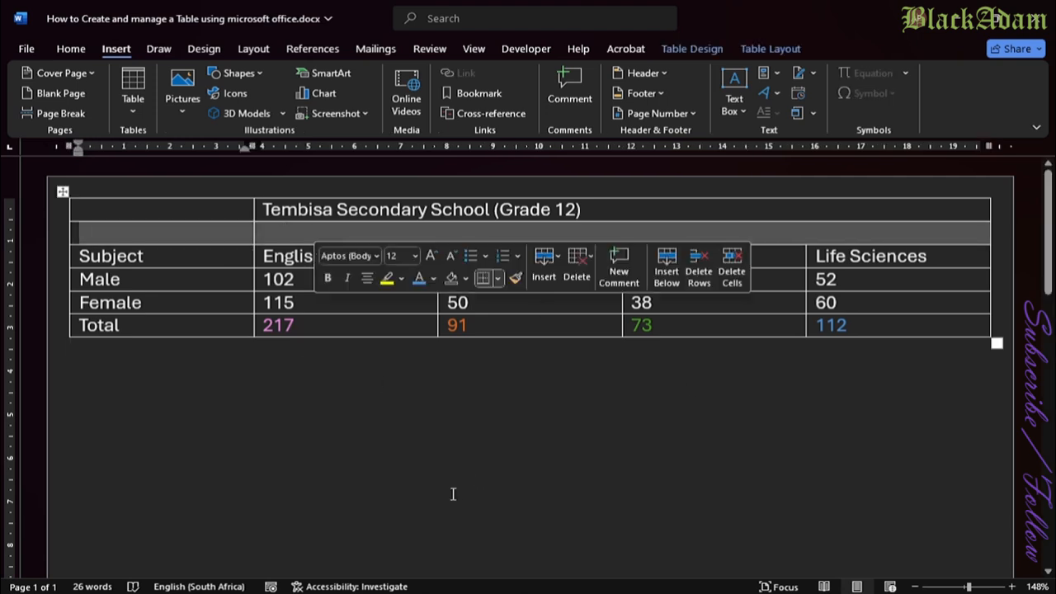
pyautogui.rightClick(322, 234)
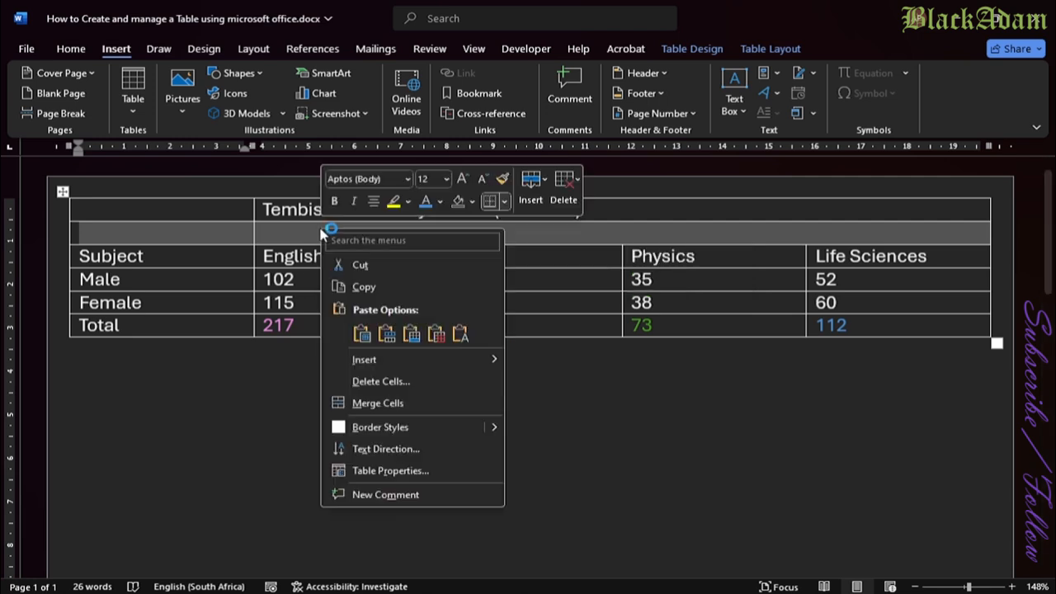
pyautogui.click(392, 403)
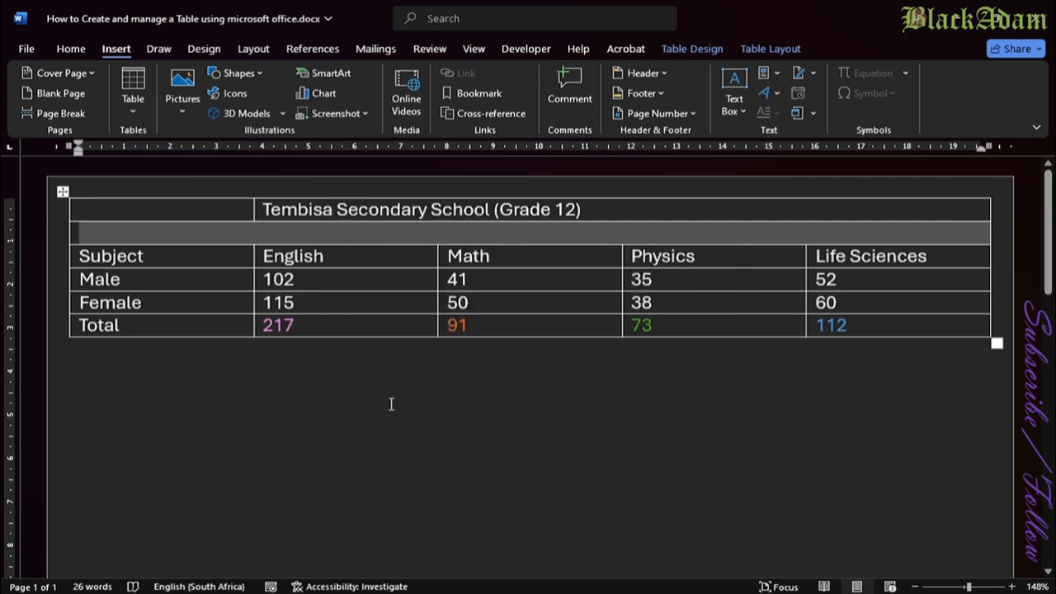
pyautogui.click(391, 403)
# Step: Show the document in Focus mode to view the finished table without the ribbon
pyautogui.click(474, 48)
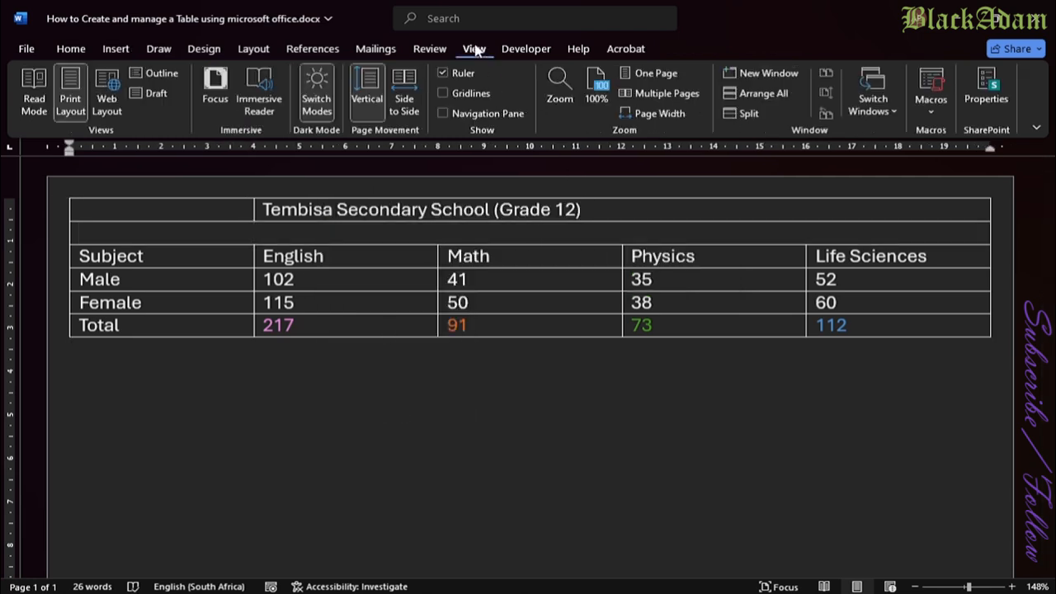
pyautogui.click(216, 100)
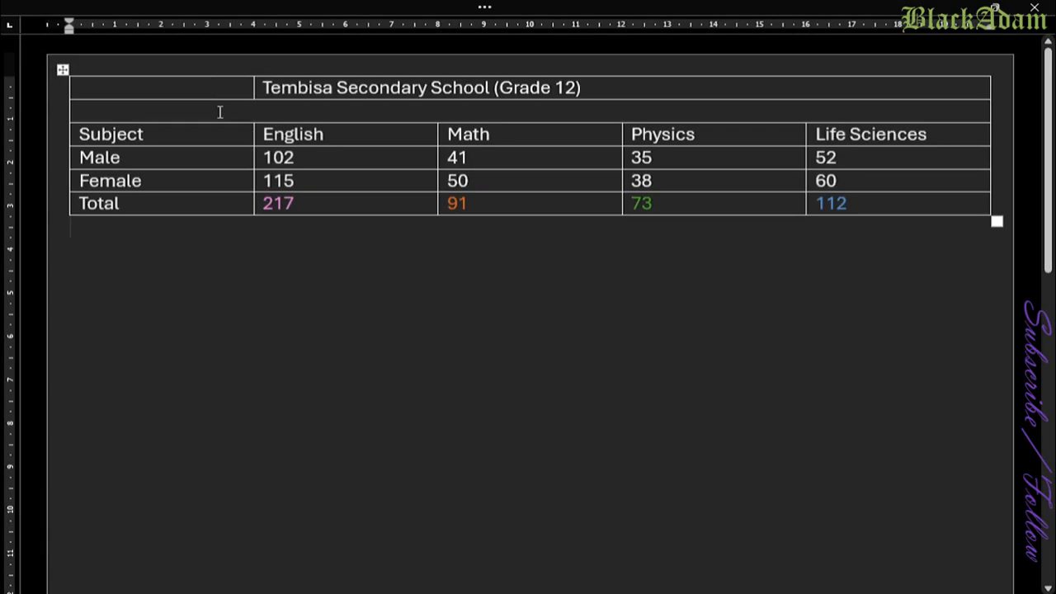